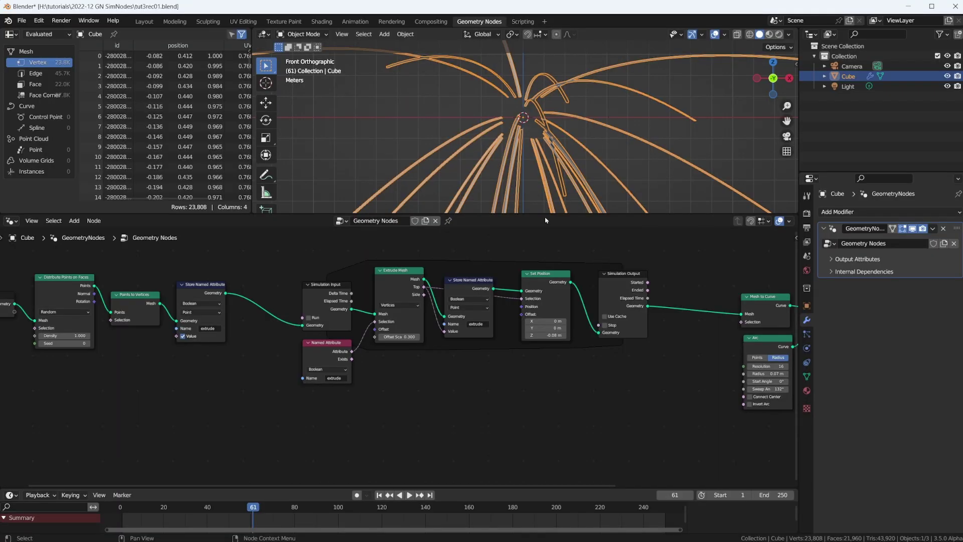
Enlarge the 3D viewport over the node editor and jump the timeline back to frame 1.
left_click_drag(554, 214, 548, 311)
key("shift+Left")
scroll(549, 103, "up", 2)
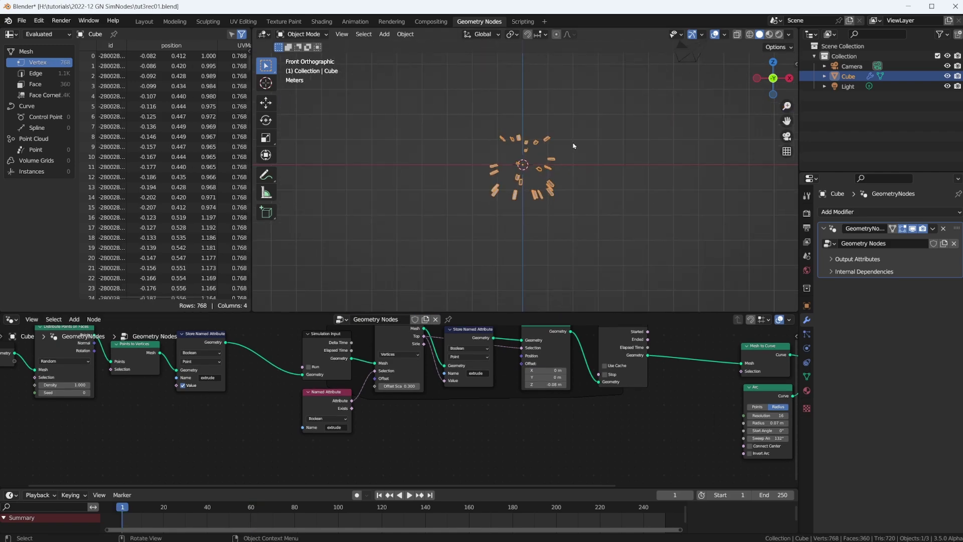
Add a Suzanne monkey head with two levels of subdivision (Ctrl+2).
key("shift+a")
mouse_move(547, 146)
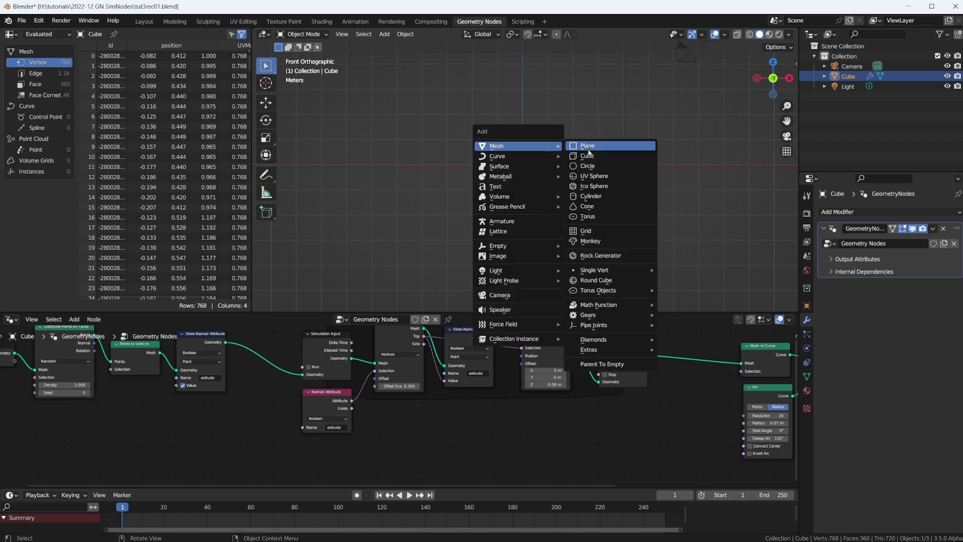
left_click(602, 245)
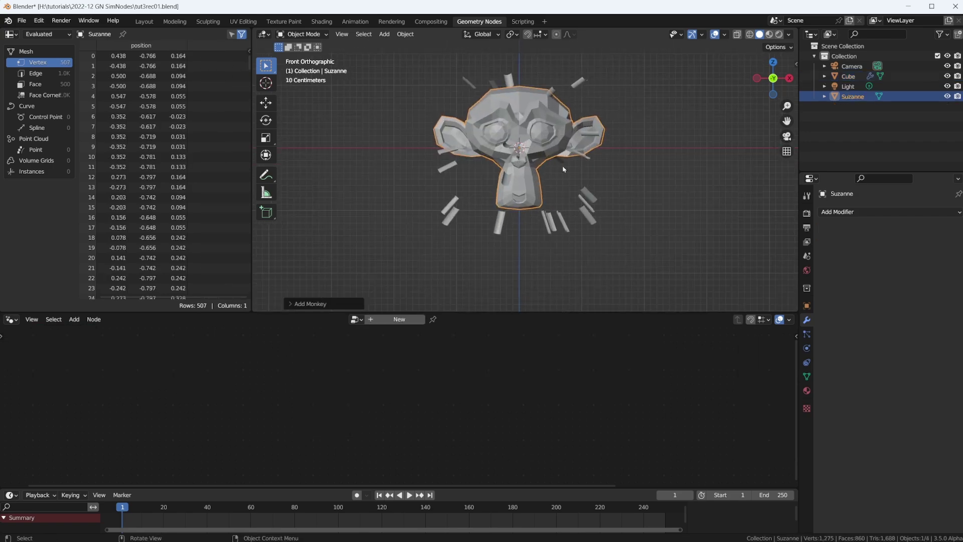
key("ctrl+2")
scroll(627, 176, "up", 2)
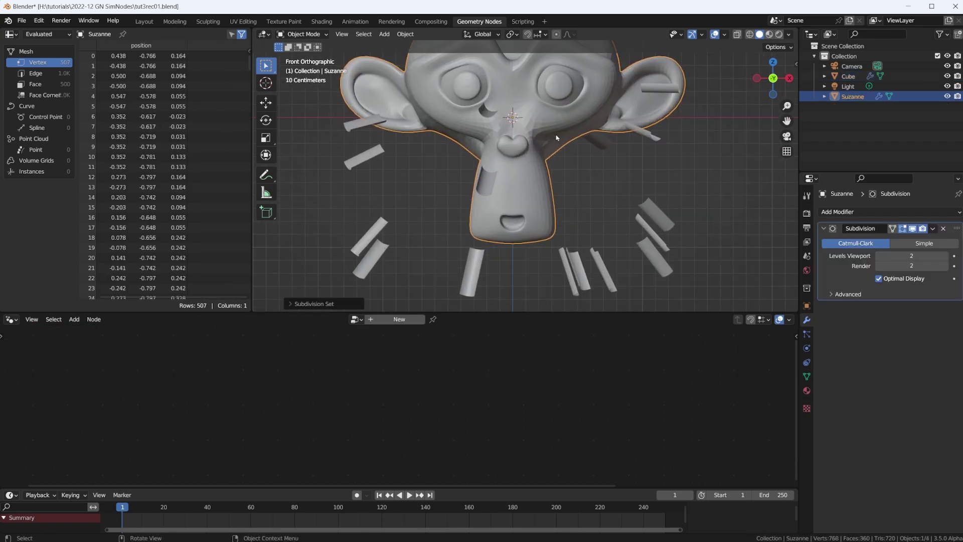
middle_click_drag(693, 194, 654, 205)
scroll(654, 204, "down", 4)
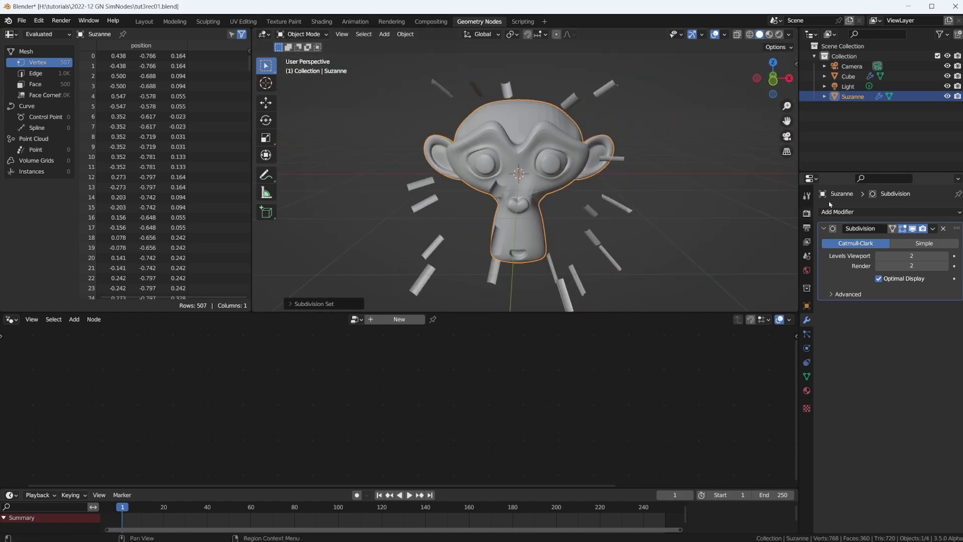
Give Suzanne a Geometry Nodes modifier using the existing 'Geometry Nodes' tree.
left_click(853, 211)
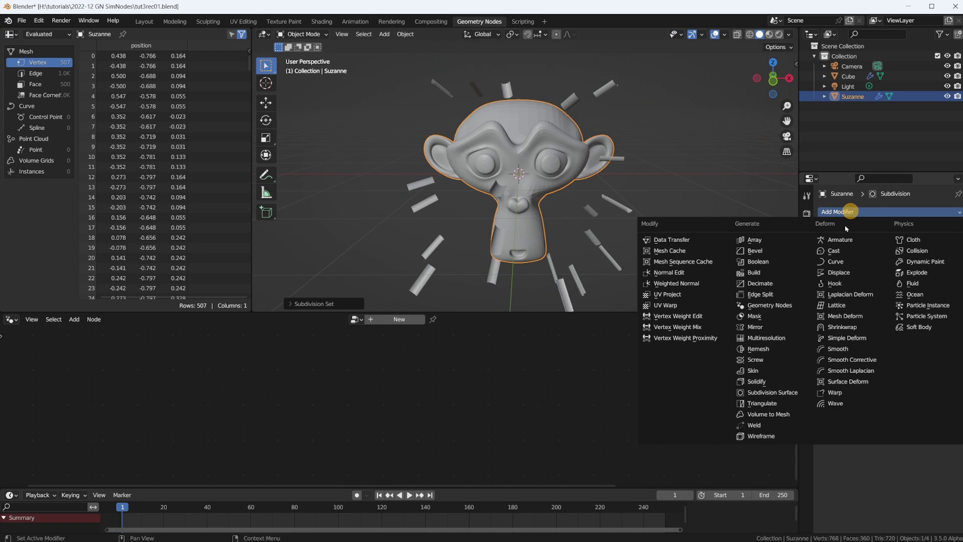
left_click(775, 302)
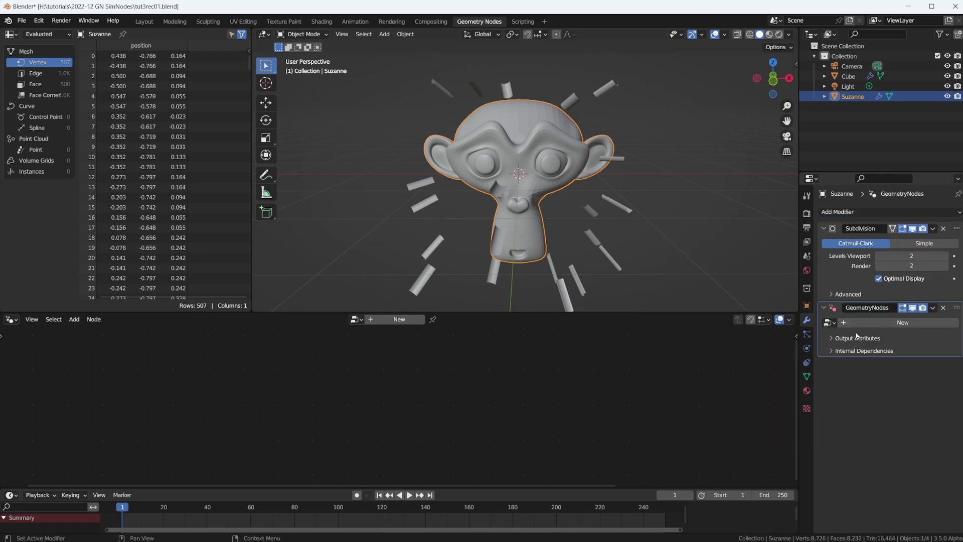
left_click(830, 323)
left_click(840, 340)
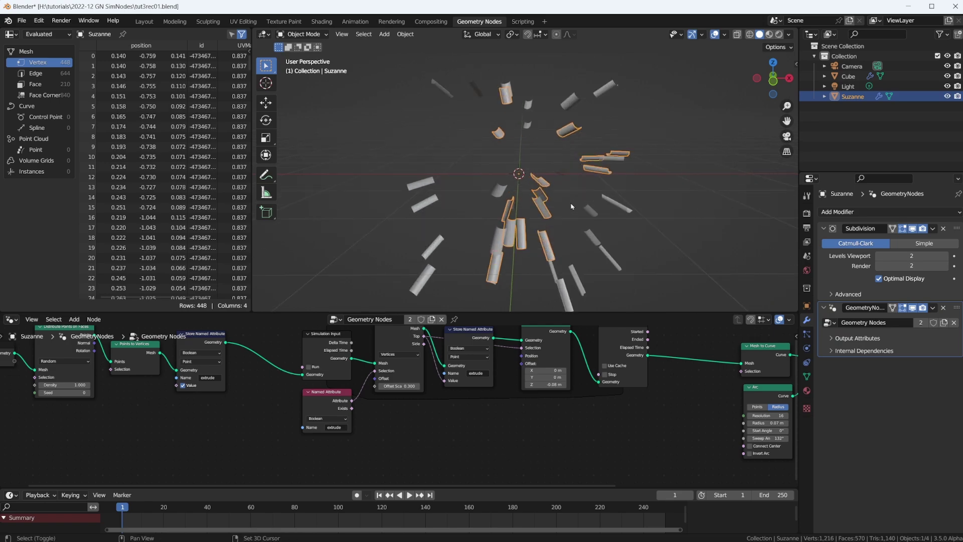
Hide the Cube in the outliner and reselect Suzanne.
left_click(846, 76)
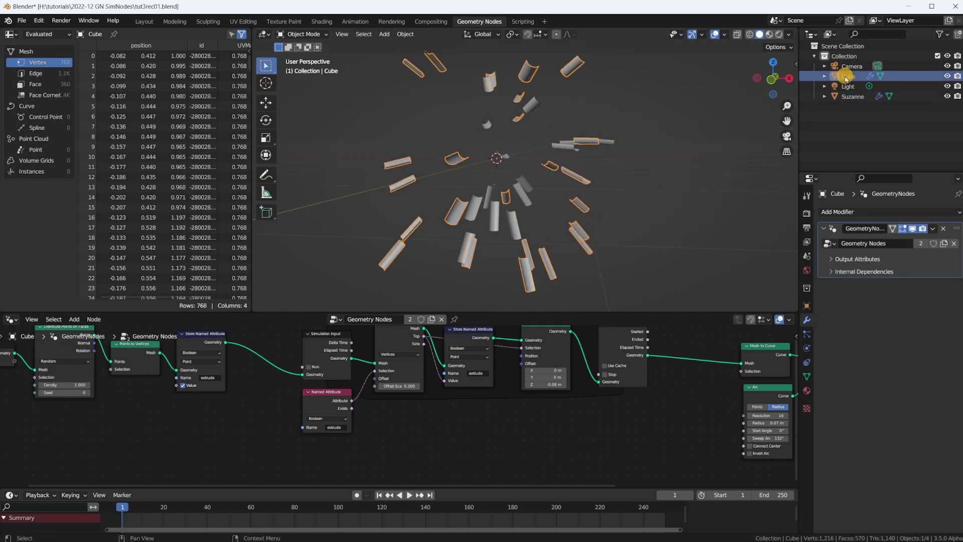
left_click(947, 75)
left_click(854, 96)
middle_click_drag(581, 202, 477, 231)
Set the Distribute Points Density to 3.
scroll(121, 401, "up", 1)
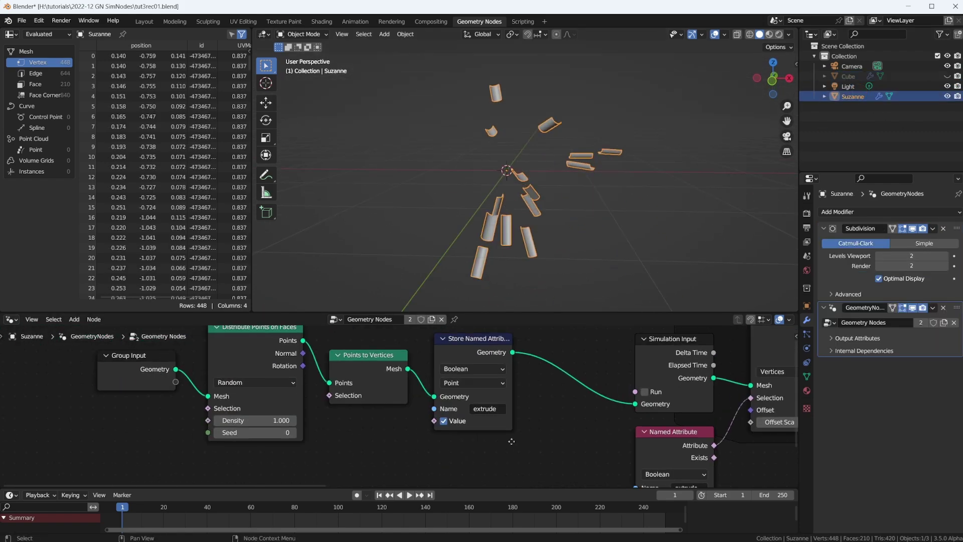
left_click(248, 421)
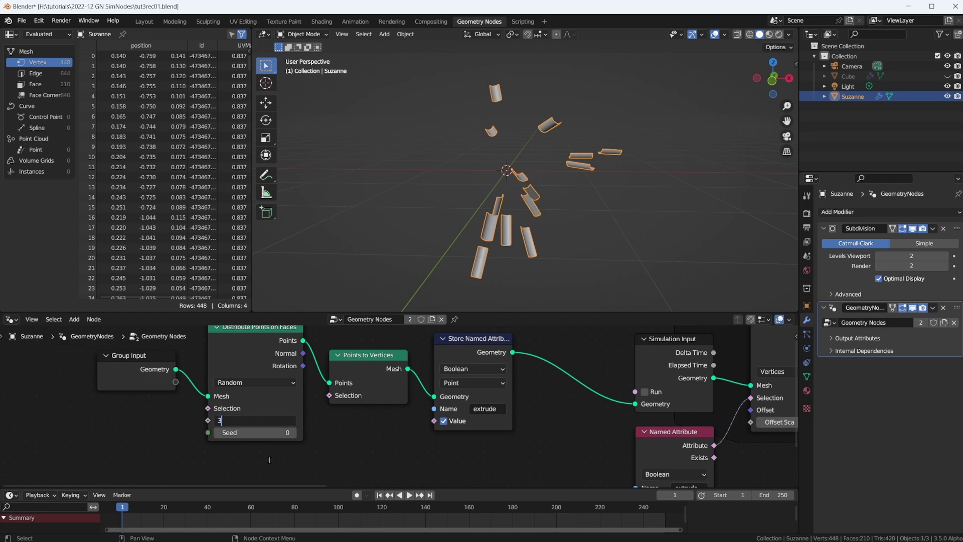
key("Return")
middle_click_drag(536, 399, 189, 400)
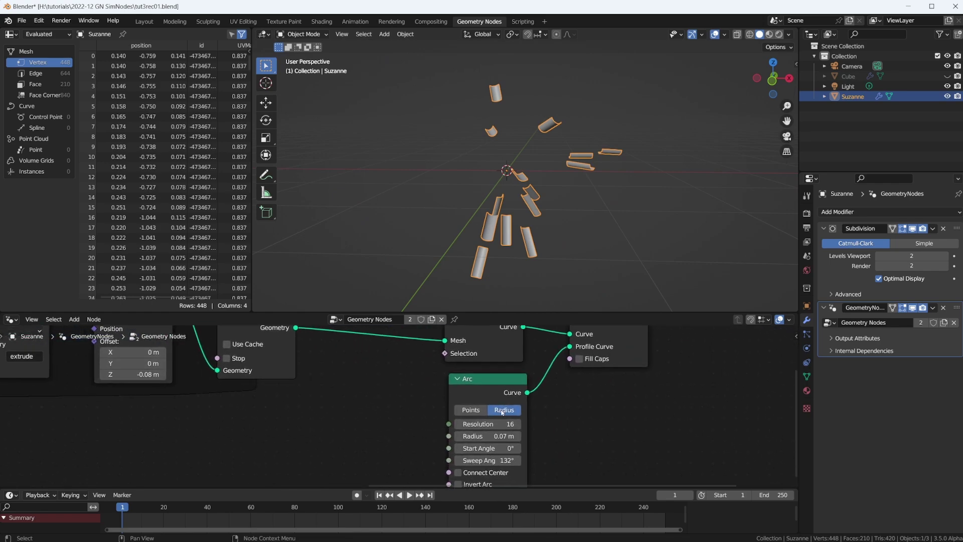
Replace the Arc profile with a Curve Circle node wired into Profile Curve.
left_click(483, 384)
key("x")
key("shift+a")
mouse_move(484, 387)
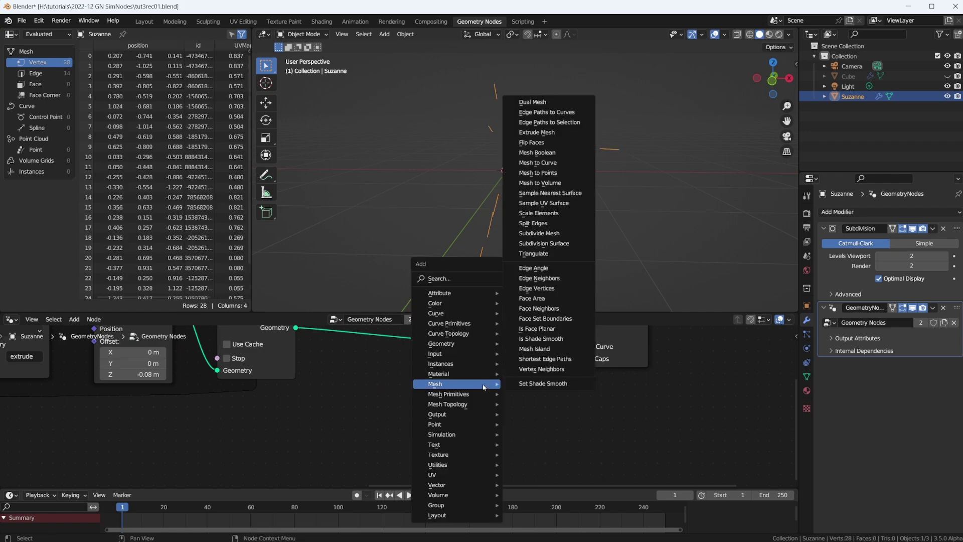
mouse_move(481, 324)
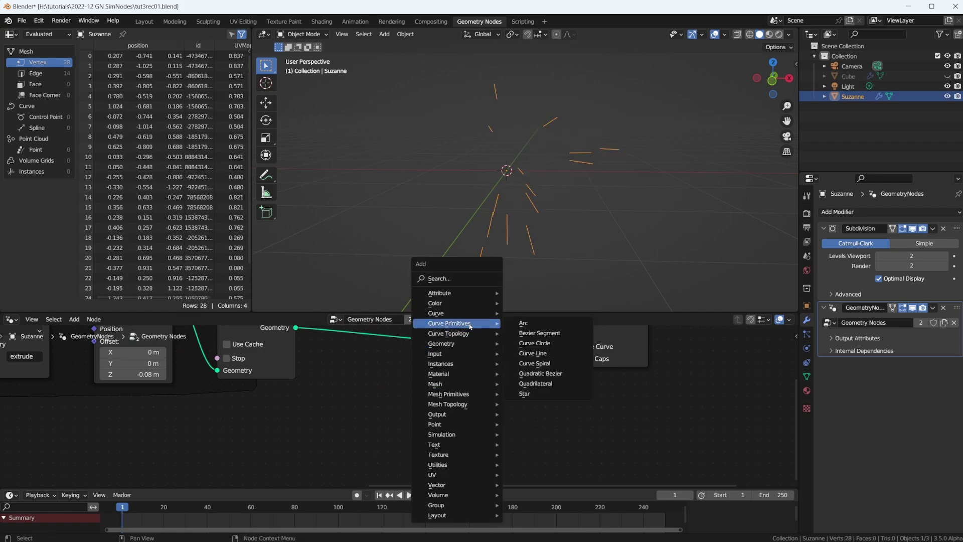
left_click(555, 343)
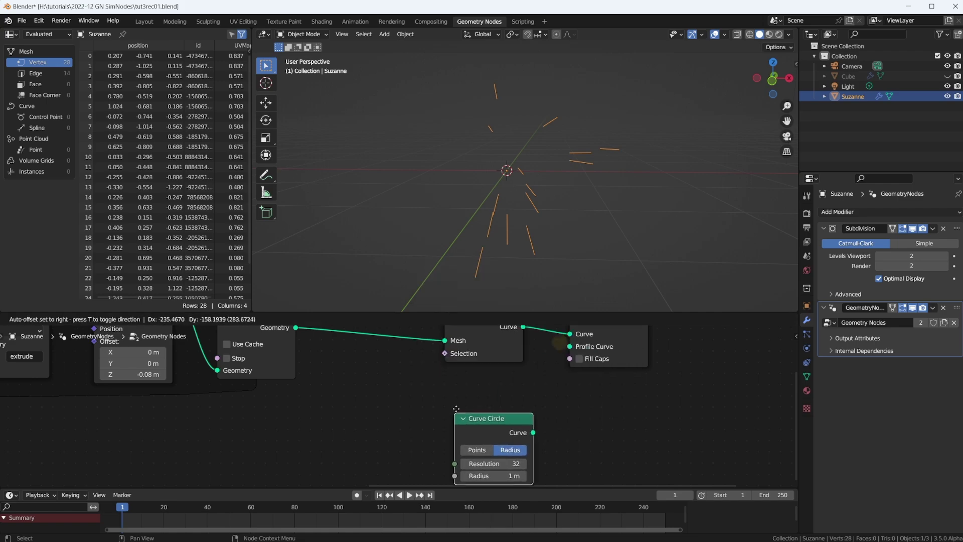
left_click(449, 382)
left_click_drag(527, 399, 572, 351)
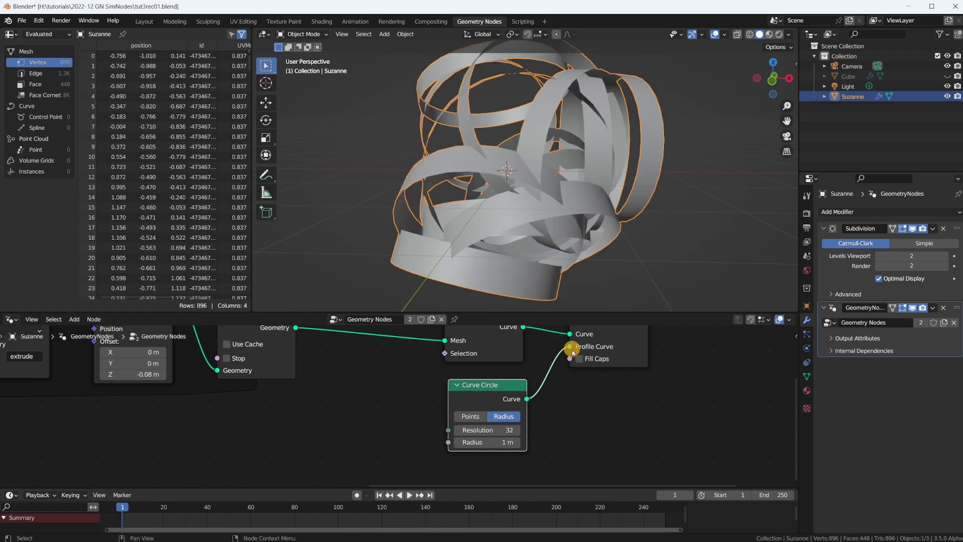
Set the Curve Circle radius to 0.1 m, then thin it to 0.04 m.
middle_click_drag(579, 201, 598, 213)
scroll(492, 443, "up", 1)
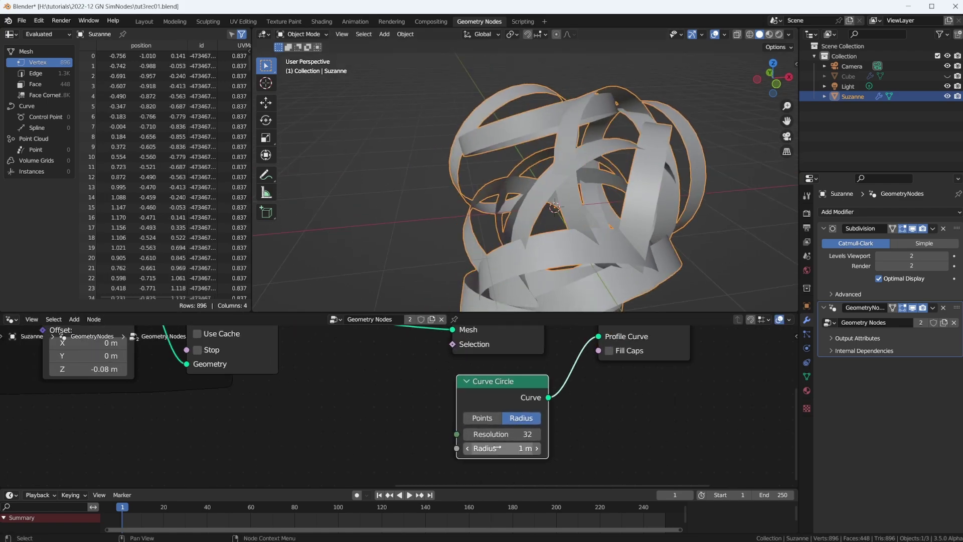
left_click(491, 443)
type("0.1")
key("Return")
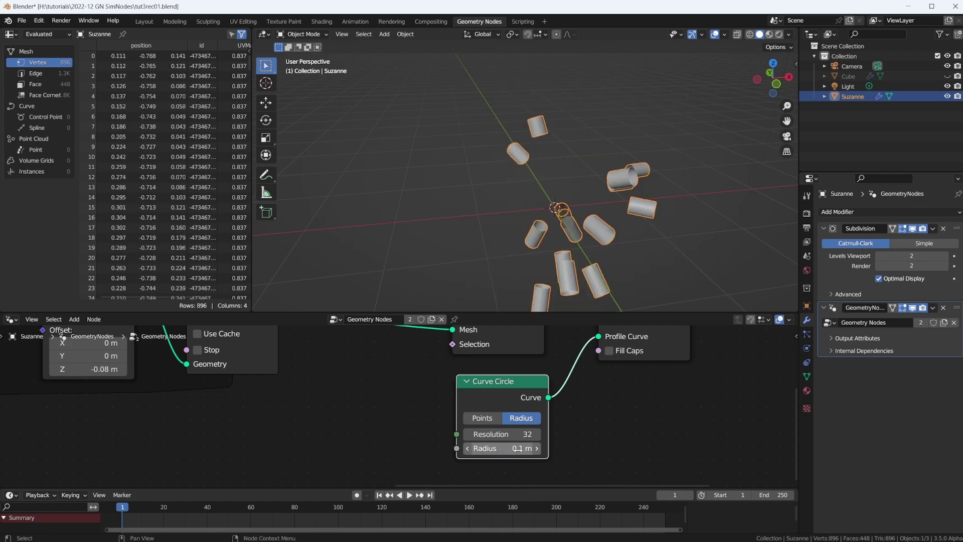
left_click_drag(532, 442, 504, 316)
scroll(602, 201, "down", 3)
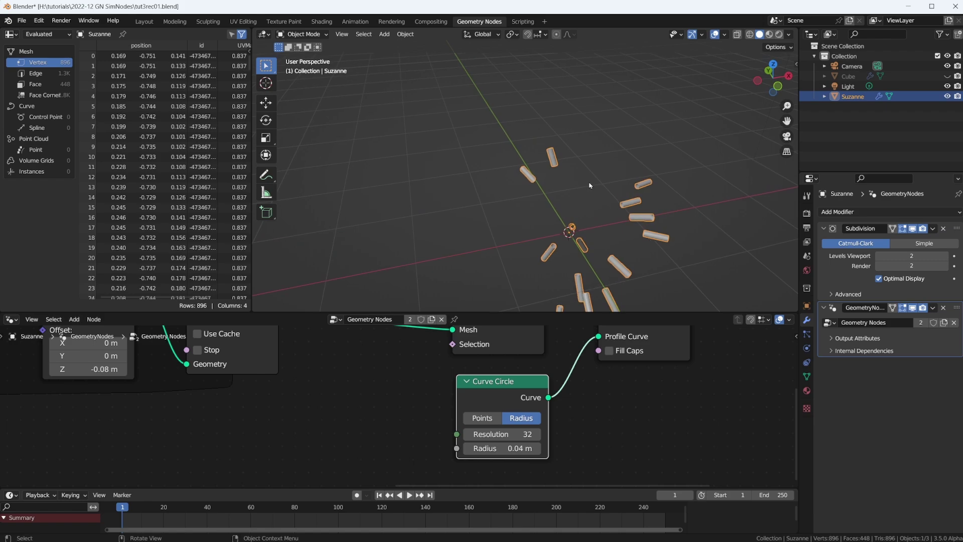
mouse_move(602, 200)
middle_mouse_down()
mouse_move(647, 194)
mouse_move(592, 201)
middle_mouse_up()
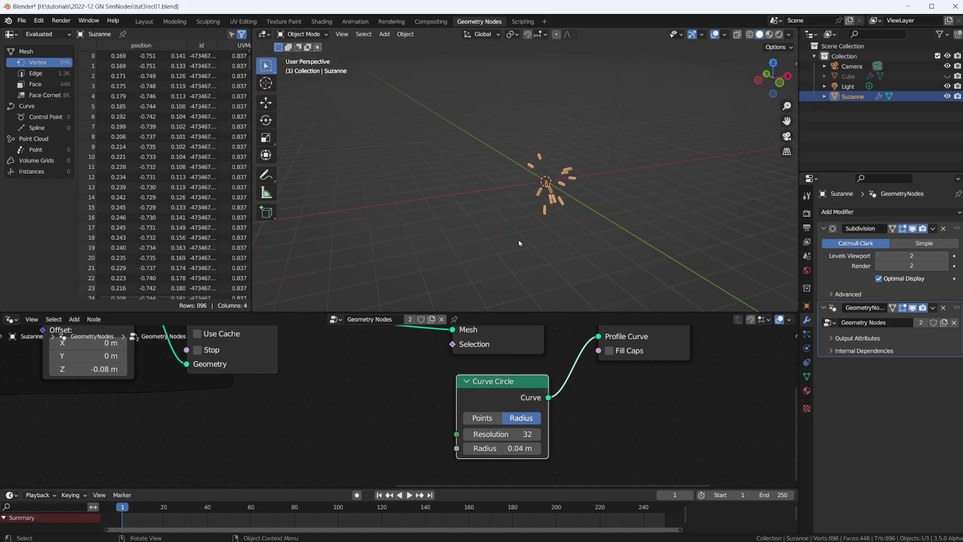
middle_click_drag(379, 390, 635, 432)
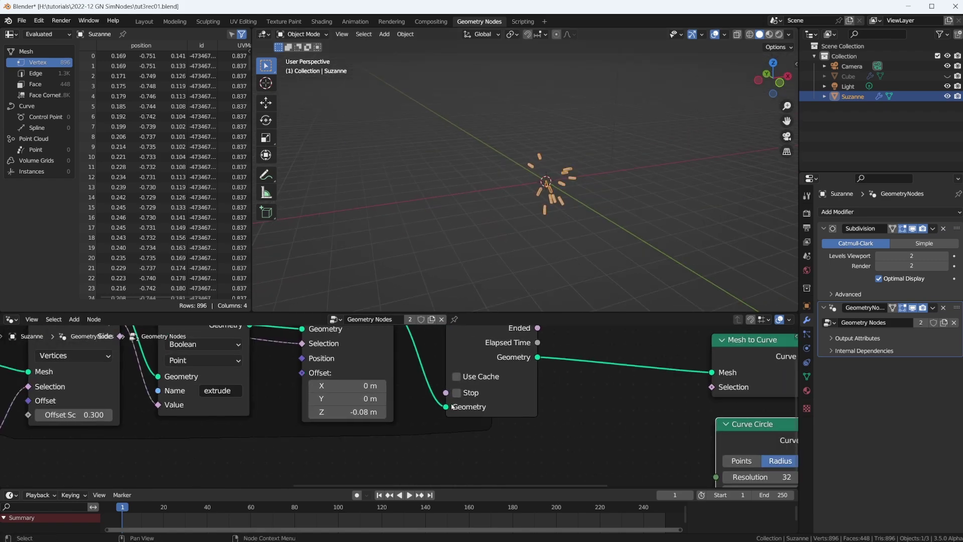
Play the simulation to grow the drooping tubes, and frame the whole node tree.
key("space")
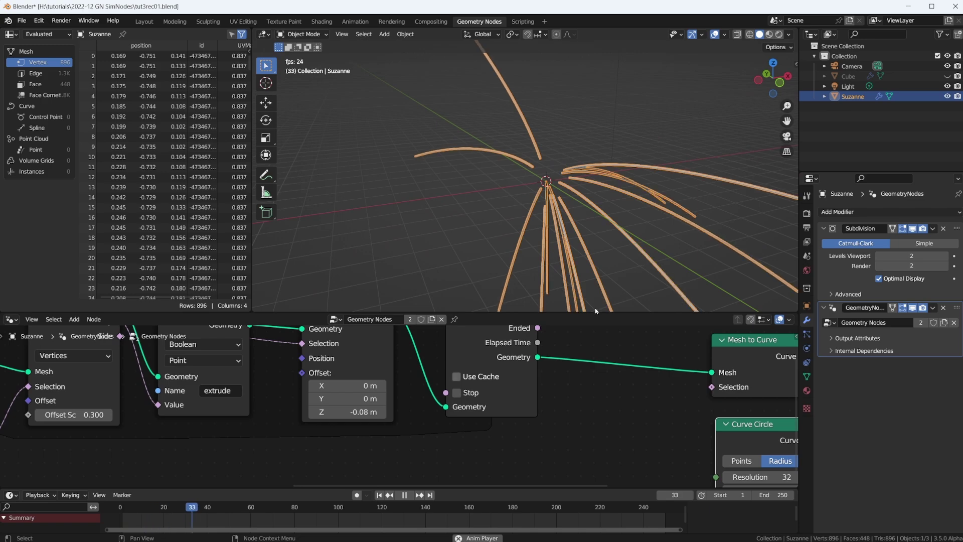
scroll(626, 187, "down", 2)
middle_click_drag(627, 187, 463, 196)
key("Home")
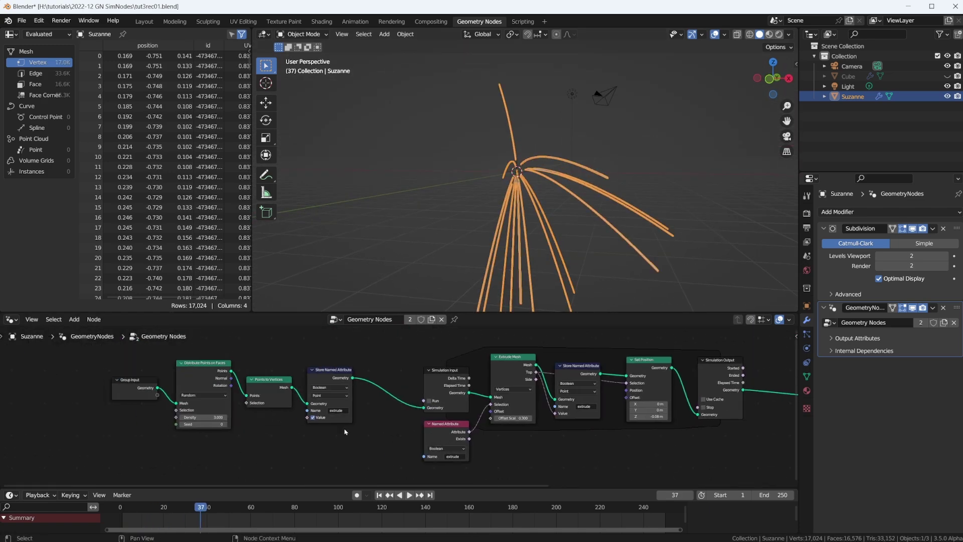
Nudge the Group Input node, bring Set Position into view, and enlarge the node editor.
left_click_drag(145, 387, 139, 390)
scroll(503, 162, "up", 3)
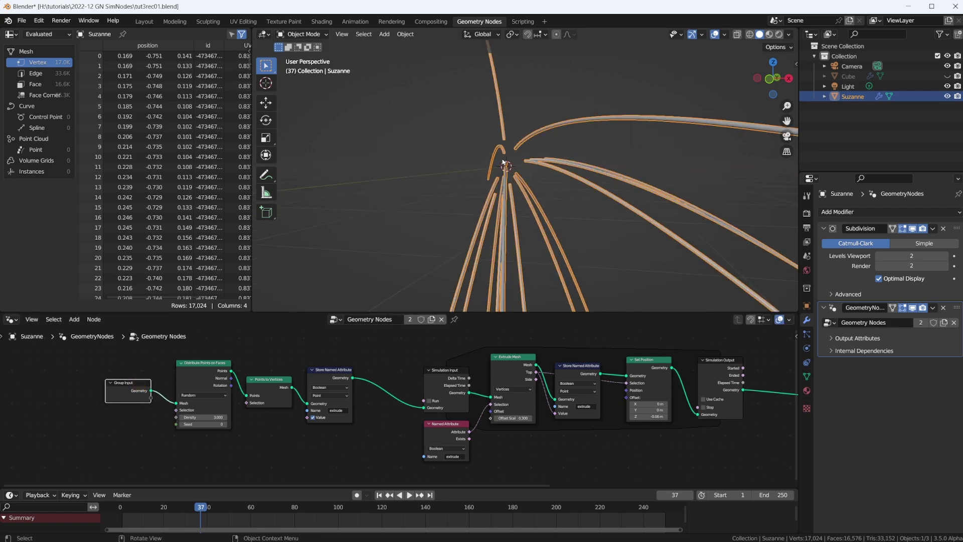
scroll(728, 396, "up", 2)
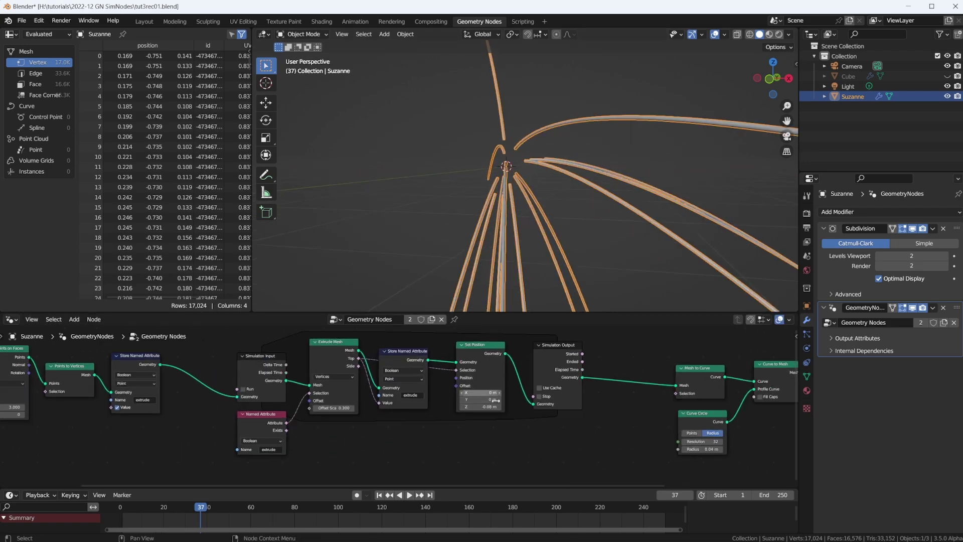
middle_click_drag(519, 387, 483, 387)
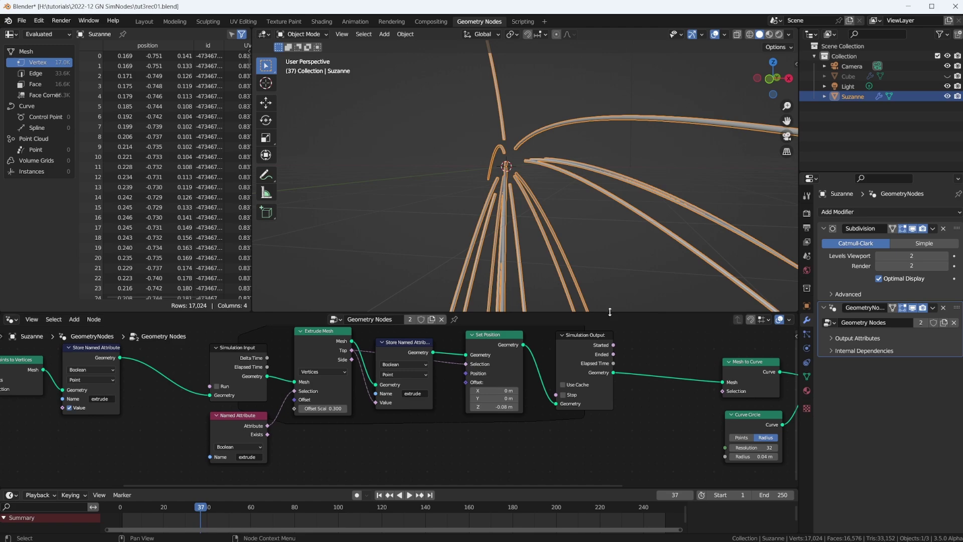
left_click_drag(610, 311, 623, 203)
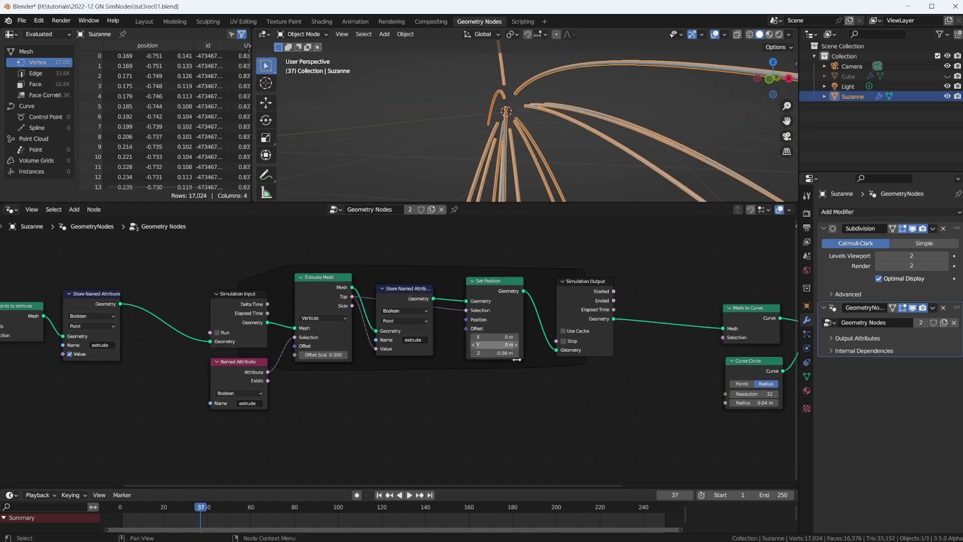
scroll(517, 359, "left", 1, "ctrl")
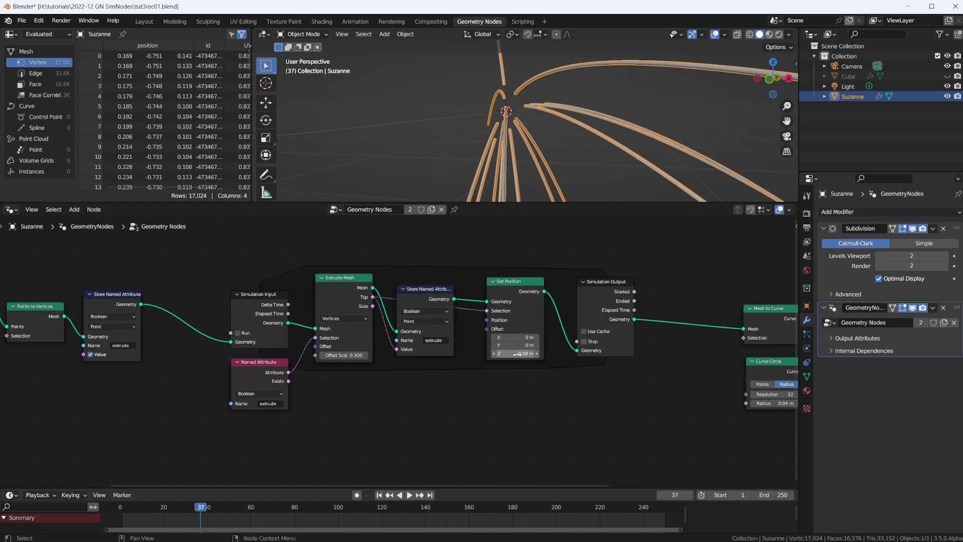
middle_click_drag(549, 113, 561, 117)
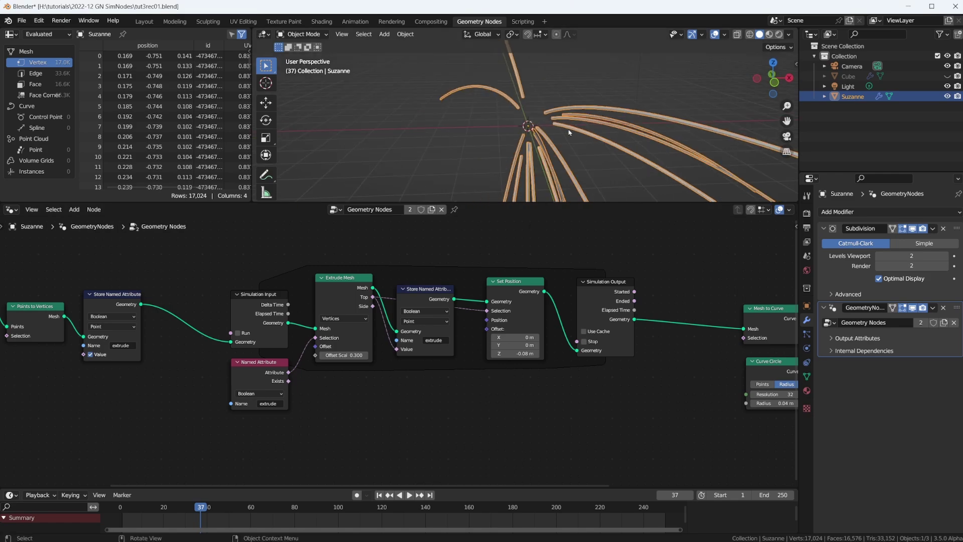
scroll(526, 308, "up", 2)
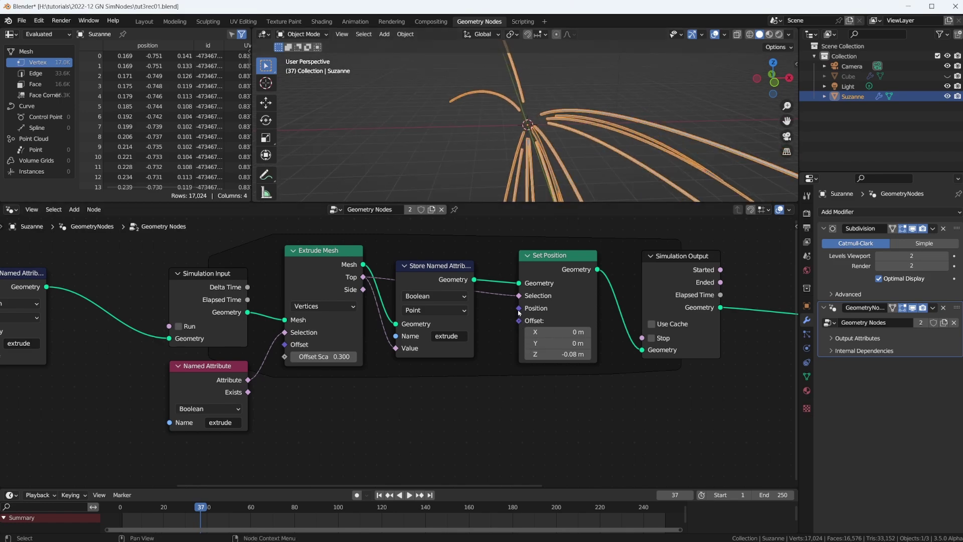
Reset the Set Position Offset Z to 0.
mouse_move(518, 308)
left_mouse_down()
mouse_move(502, 329)
mouse_move(516, 301)
left_mouse_up()
left_click(554, 354)
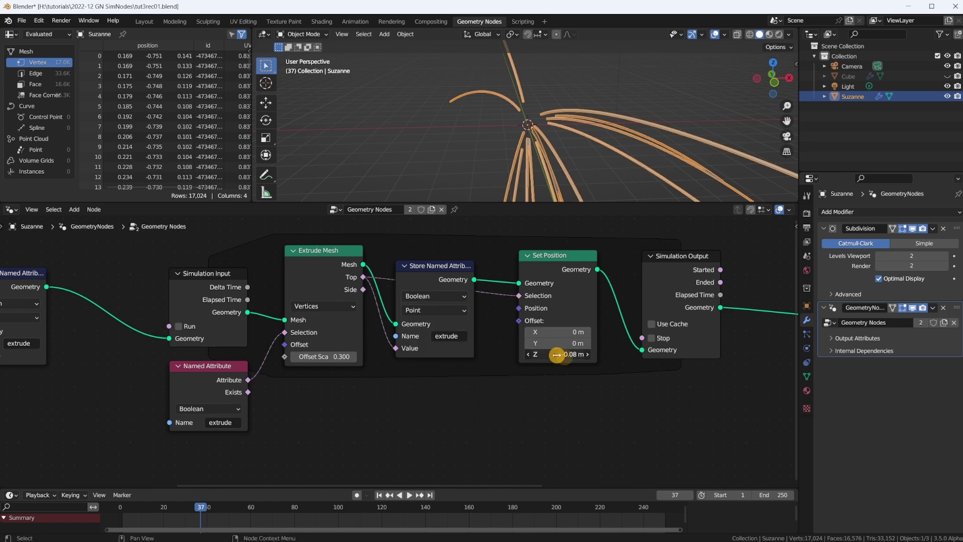
type("0")
key("Return")
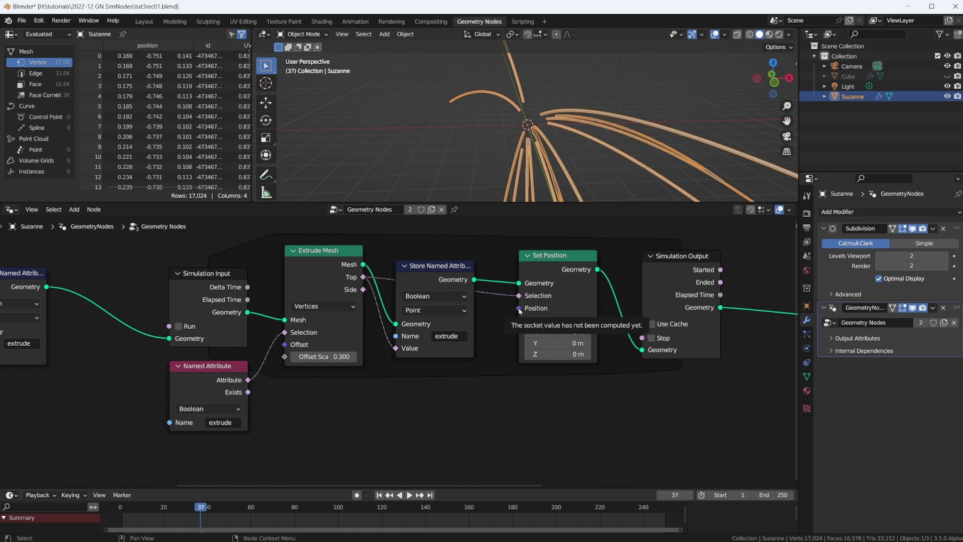
Add a Geometry Proximity node linked to Set Position's Position, found by searching 'prox'.
left_click_drag(520, 310, 456, 430)
type("prox")
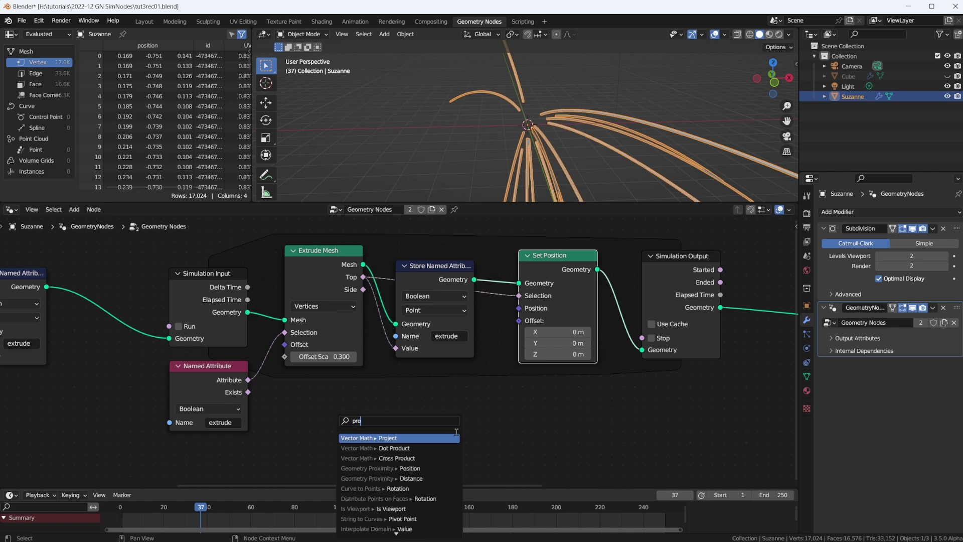
left_click(442, 438)
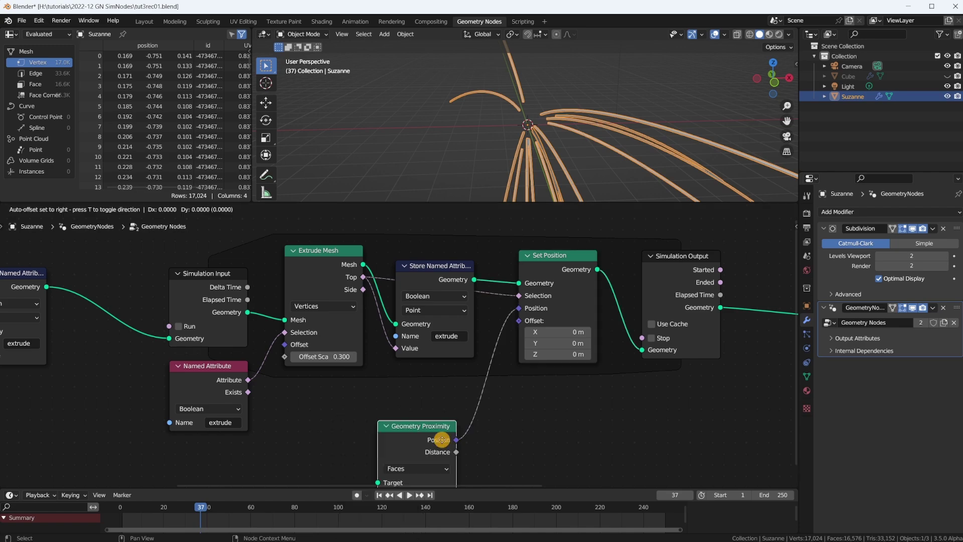
left_click(464, 409)
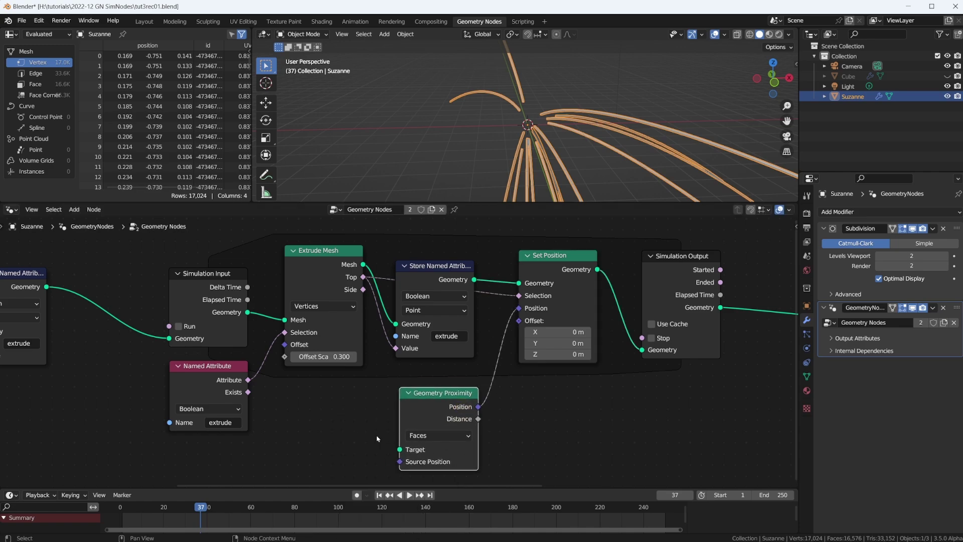
scroll(377, 438, "down", 3)
scroll(140, 348, "left", 4, "ctrl")
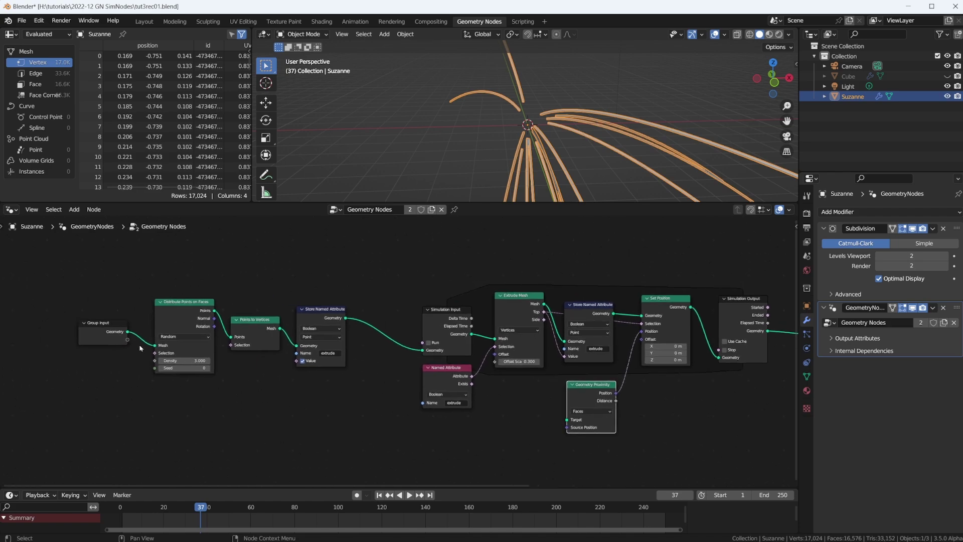
Connect Group Input Geometry to the Geometry Proximity Target through a reroute.
left_click_drag(111, 329, 567, 420)
right_click_drag(366, 409, 389, 373, "shift")
key("g")
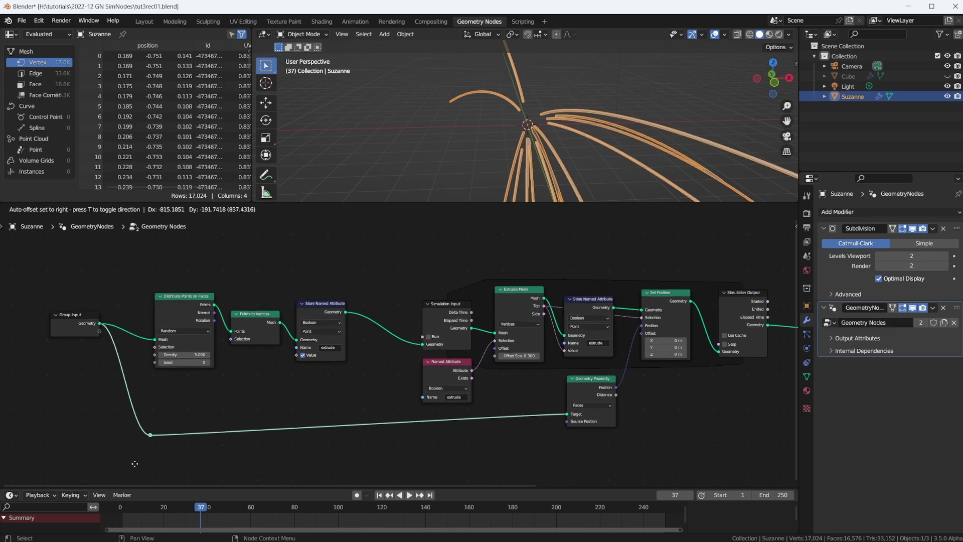
left_click(105, 444)
scroll(505, 403, "up", 3)
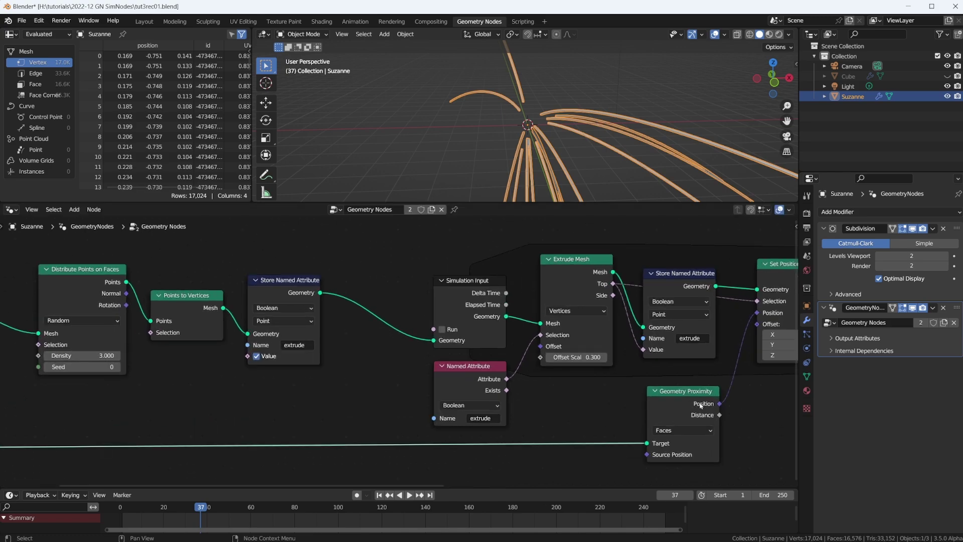
scroll(505, 404, "up", 1)
Replay the simulation from frame 1 to watch tubes hug Suzanne, then stop and rewind.
key("shift+Left")
key("space")
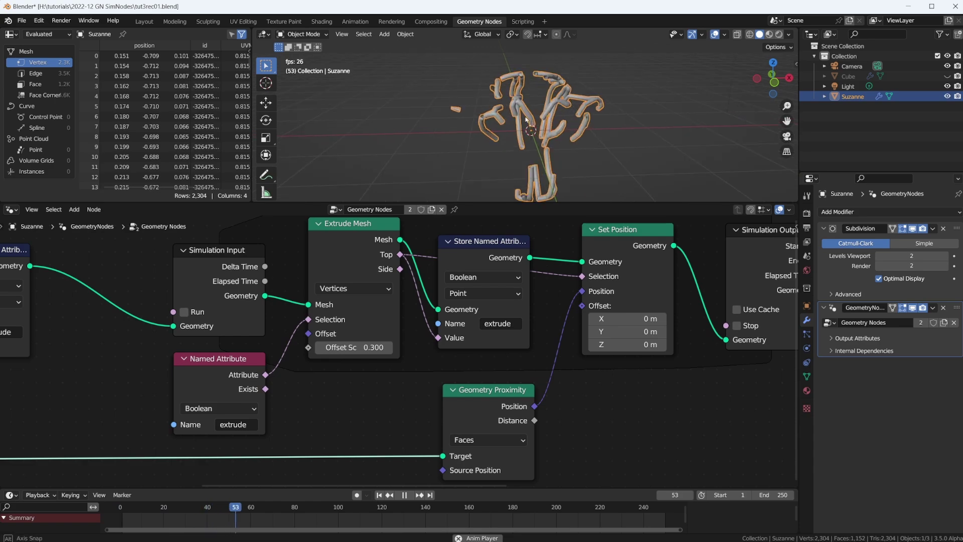
middle_click_drag(562, 151, 527, 136)
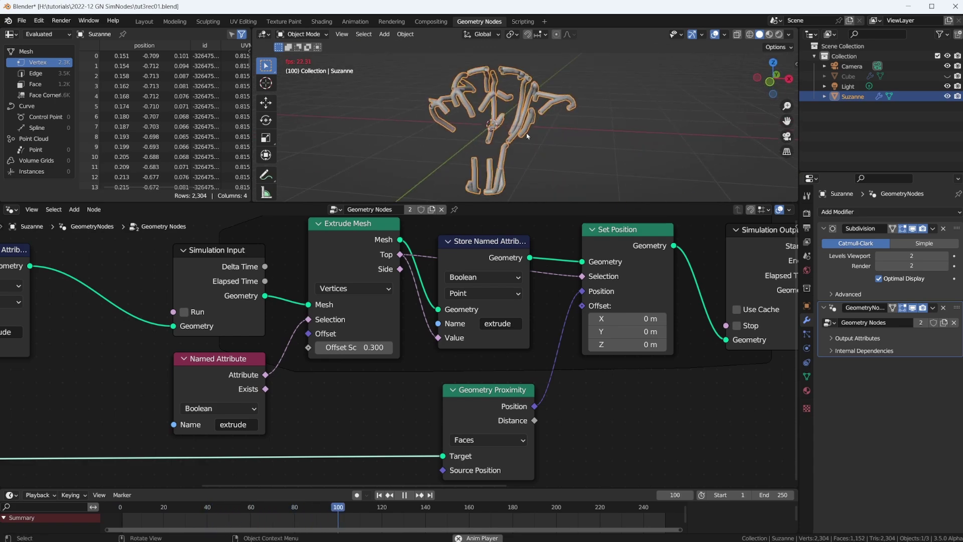
key("space")
key("shift+Left")
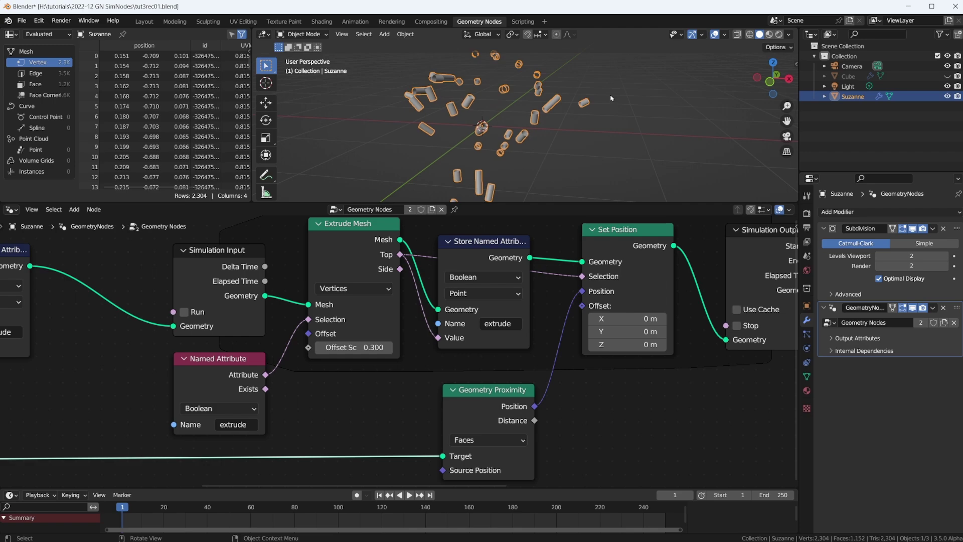
scroll(662, 330, "down", 5)
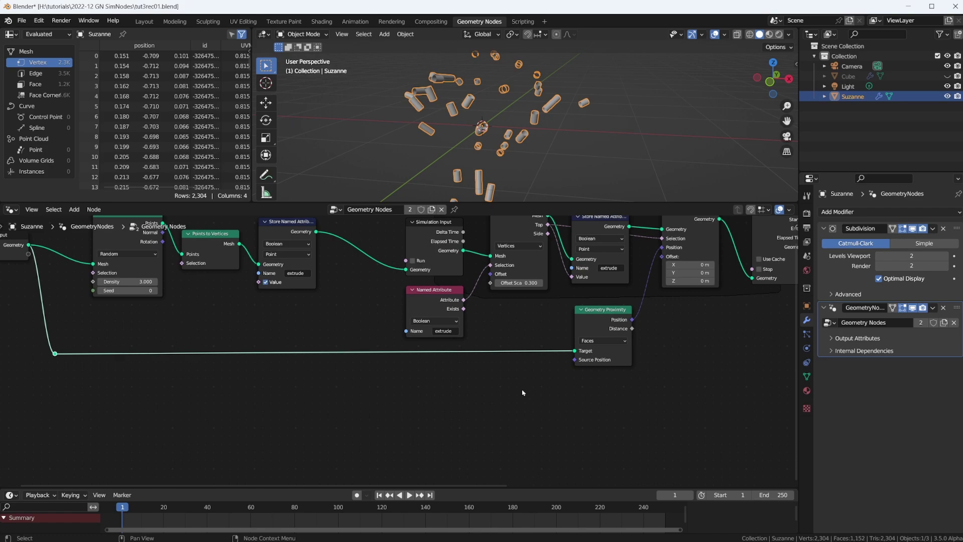
middle_click_drag(523, 393, 485, 397)
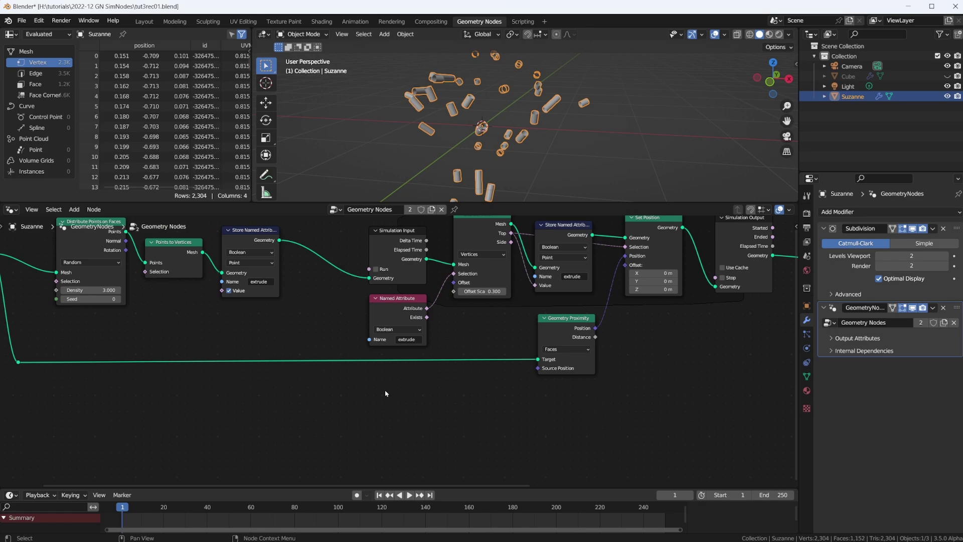
Place a Noise Texture node below the simulation nodes and frame the whole tree.
key("shift+a")
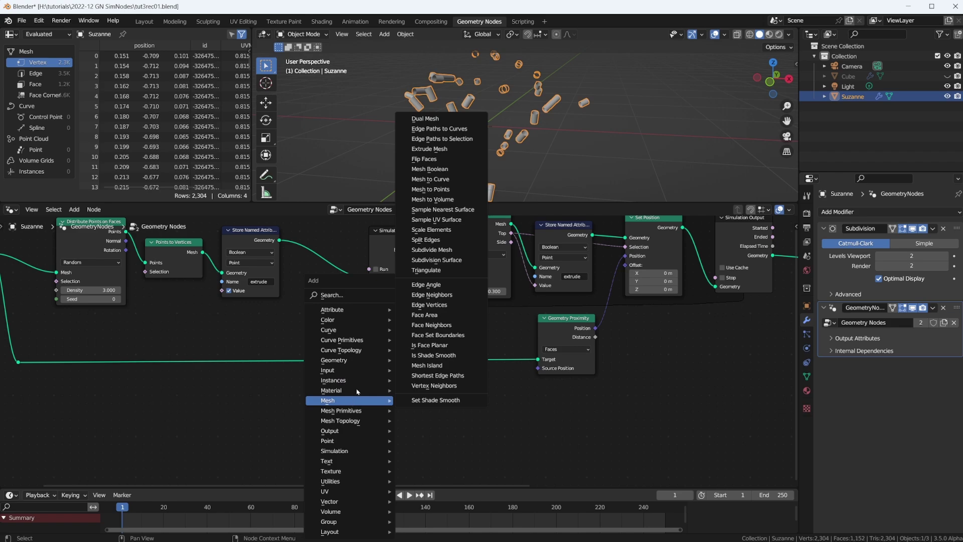
left_click(351, 471)
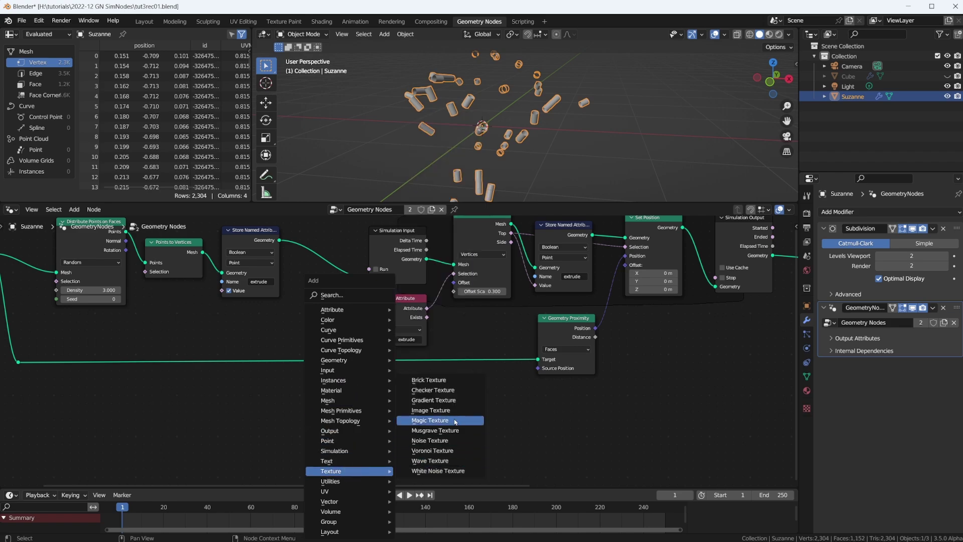
left_click(430, 440)
left_click(429, 408)
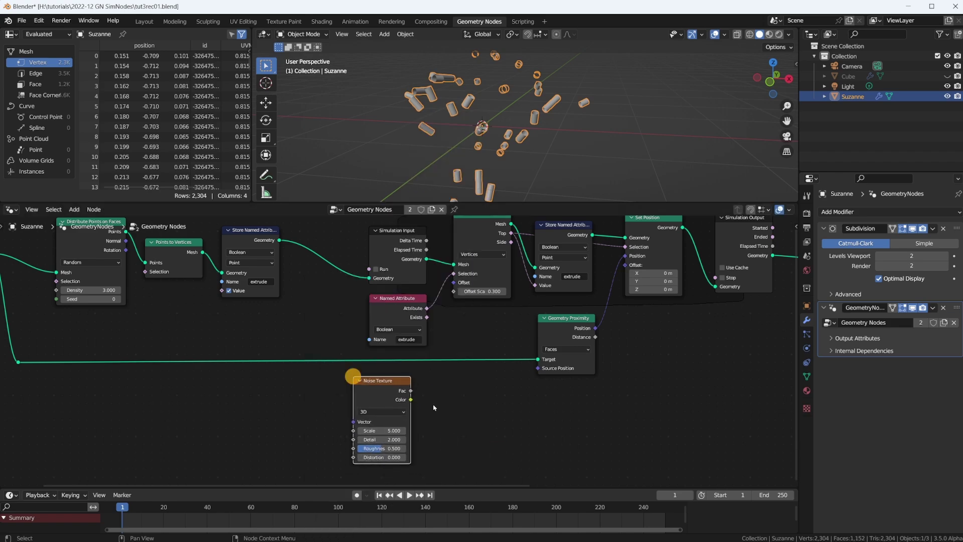
scroll(429, 410, "up", 2)
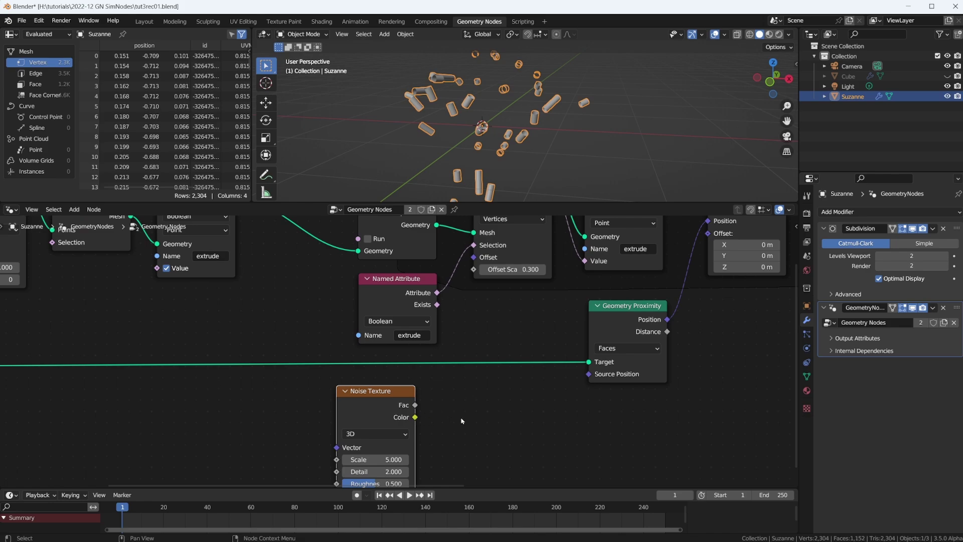
key("Home")
scroll(448, 315, "up", 1)
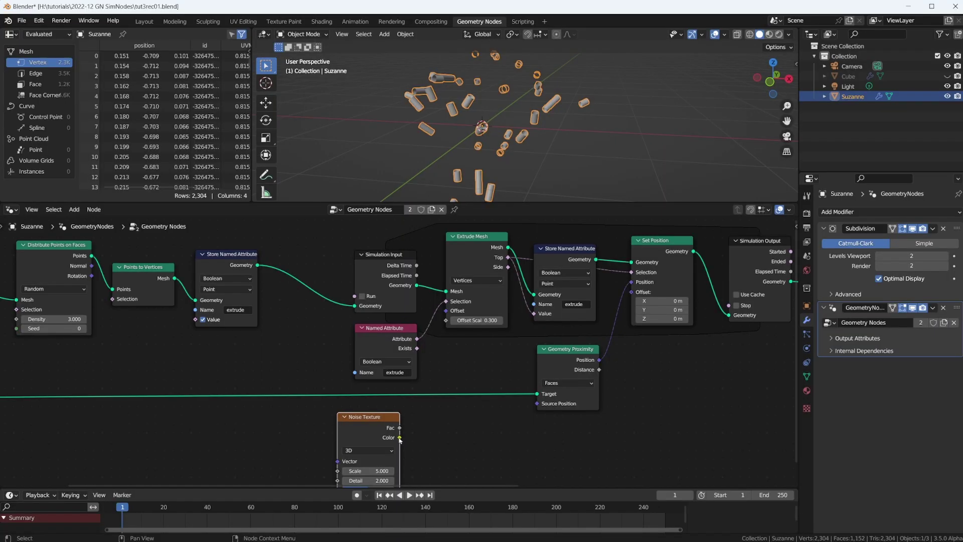
Link the Noise Texture Color output to the Extrude Mesh Offset input.
left_click_drag(470, 343, 446, 311)
middle_click_drag(413, 470, 407, 410)
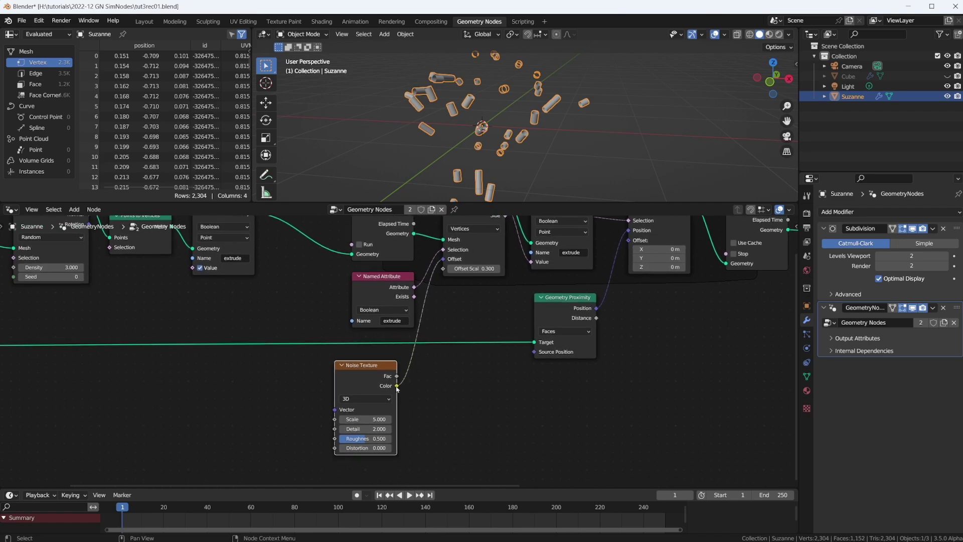
scroll(401, 389, "up", 1)
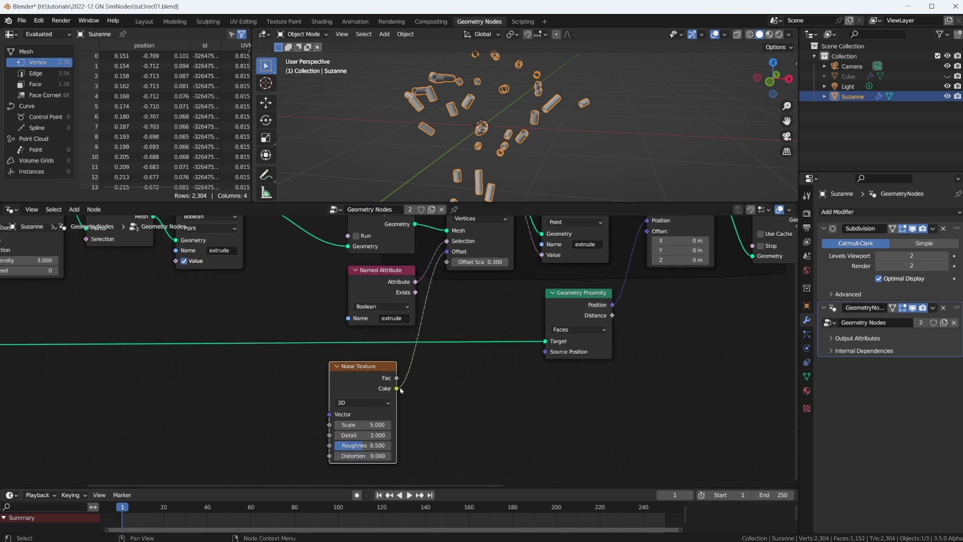
Insert a Vector Math node on the noise-to-Offset link.
left_click_drag(372, 379, 271, 383)
key("shift+a")
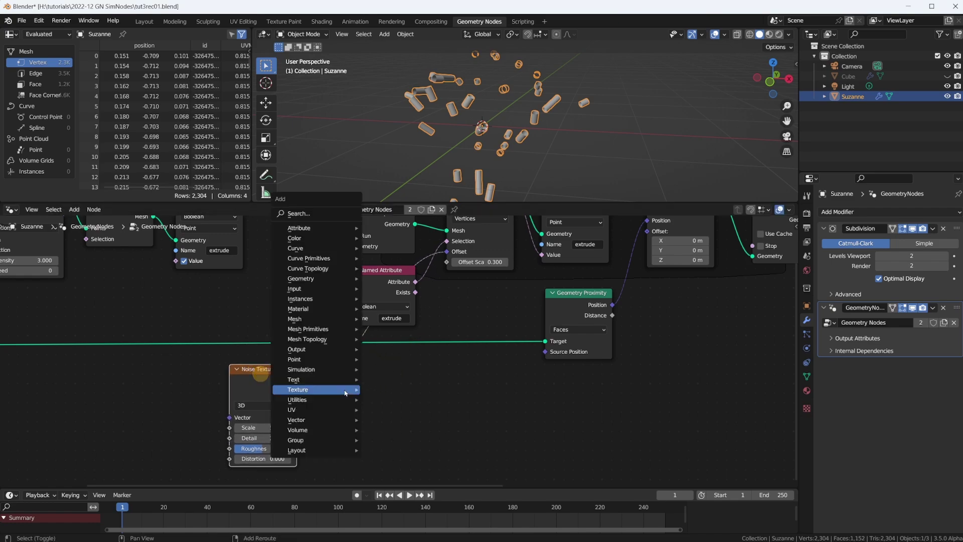
mouse_move(326, 400)
mouse_move(323, 420)
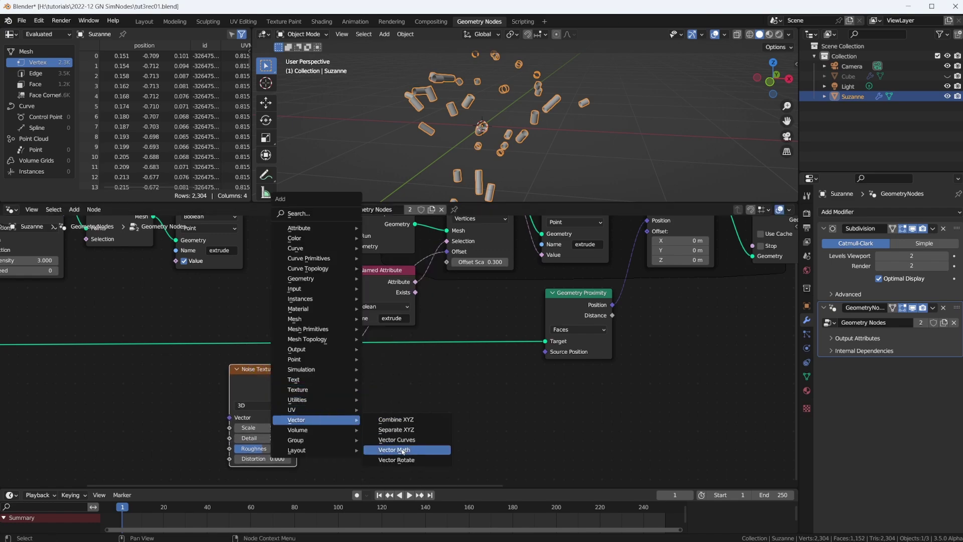
left_click(396, 450)
left_click(321, 375)
left_click_drag(346, 376, 334, 374)
Set the Vector Math operation to Subtract with 0.5 in the second vector.
left_click(354, 401)
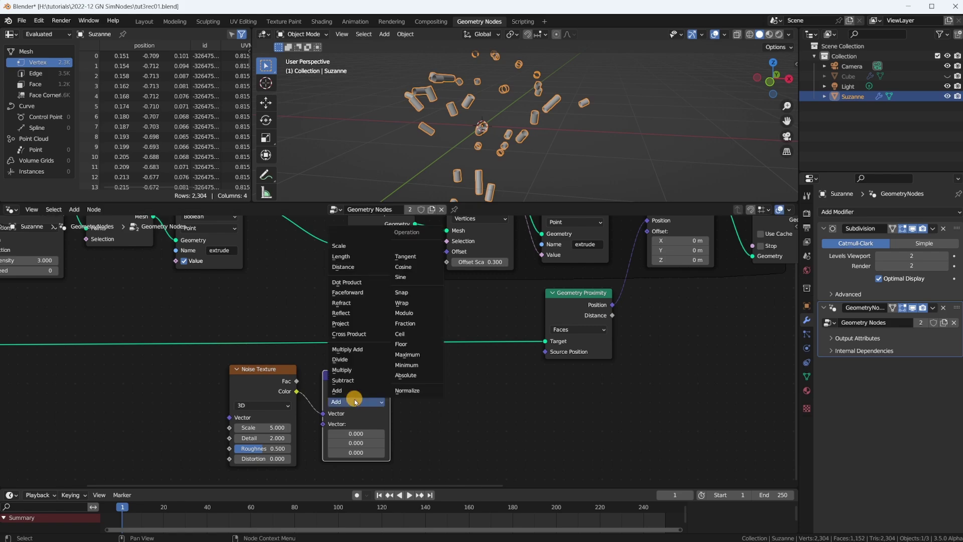
left_click(346, 380)
left_click(363, 434)
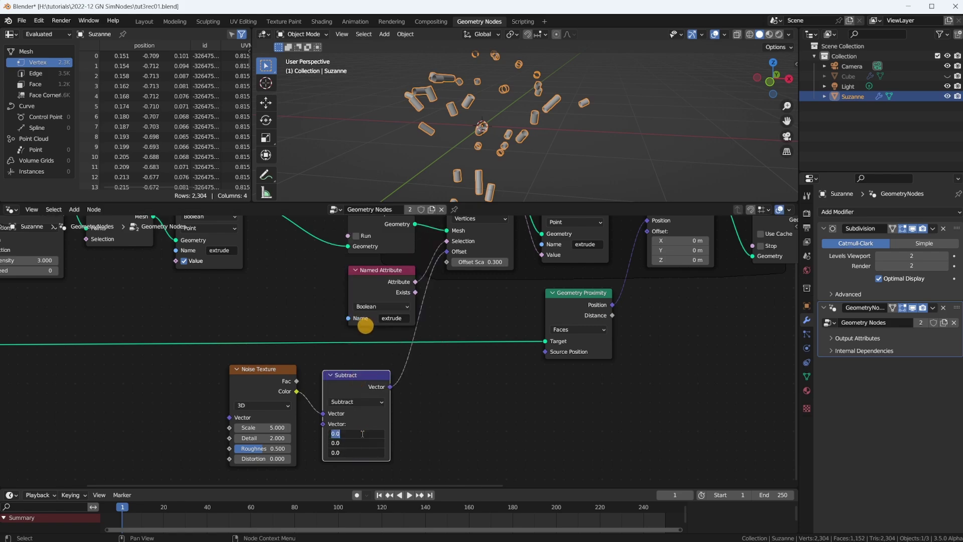
type("0.5")
key("Return")
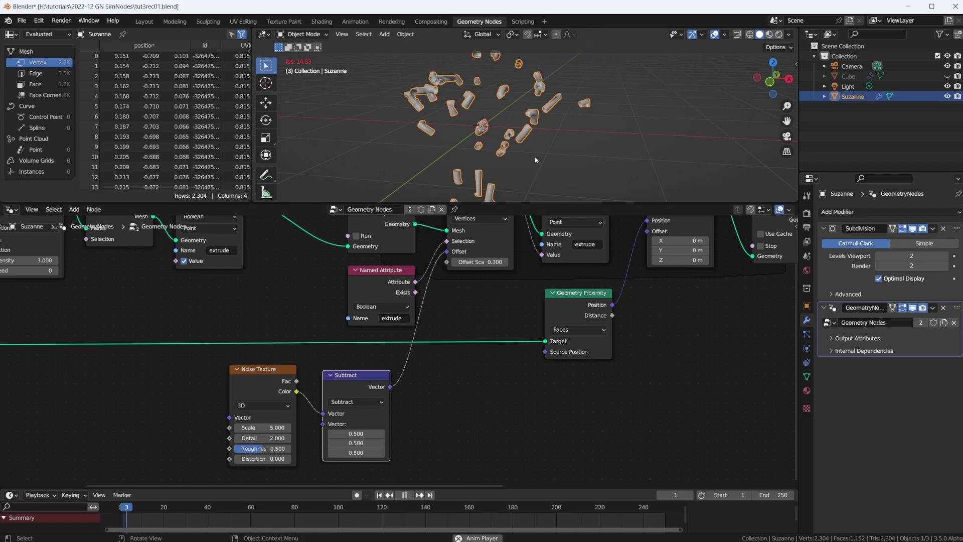
Disconnect the noise offset and replay the simulation from frame 1 without it.
key("space")
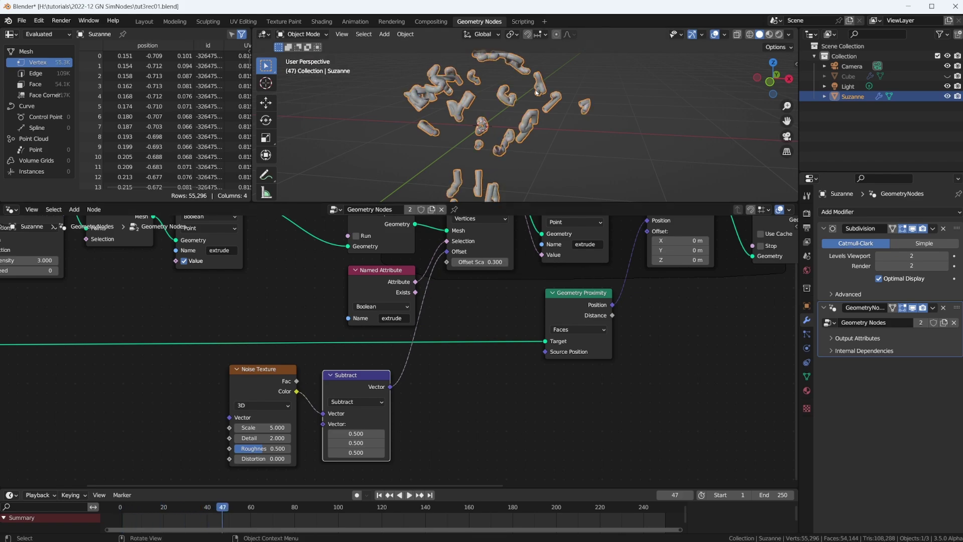
middle_click_drag(537, 92, 375, 136)
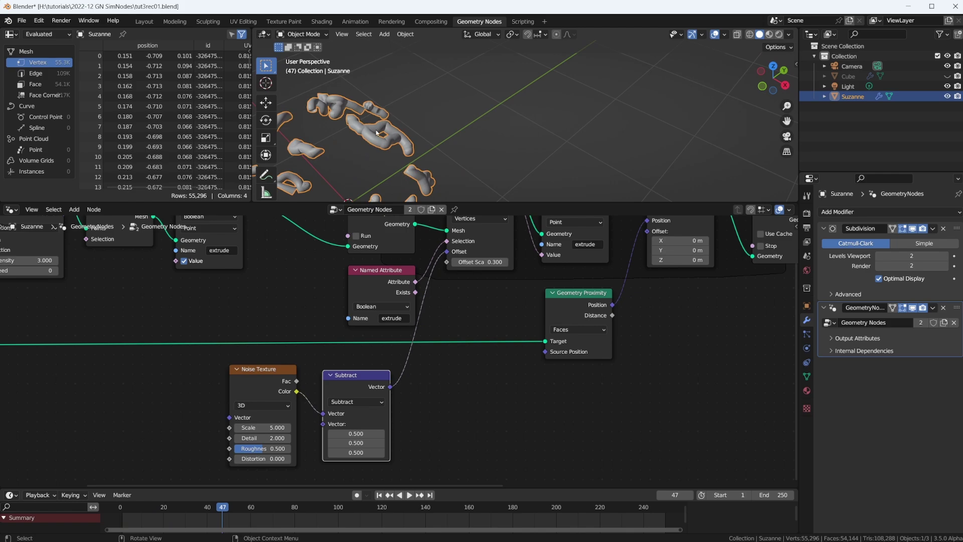
scroll(497, 152, "down", 2)
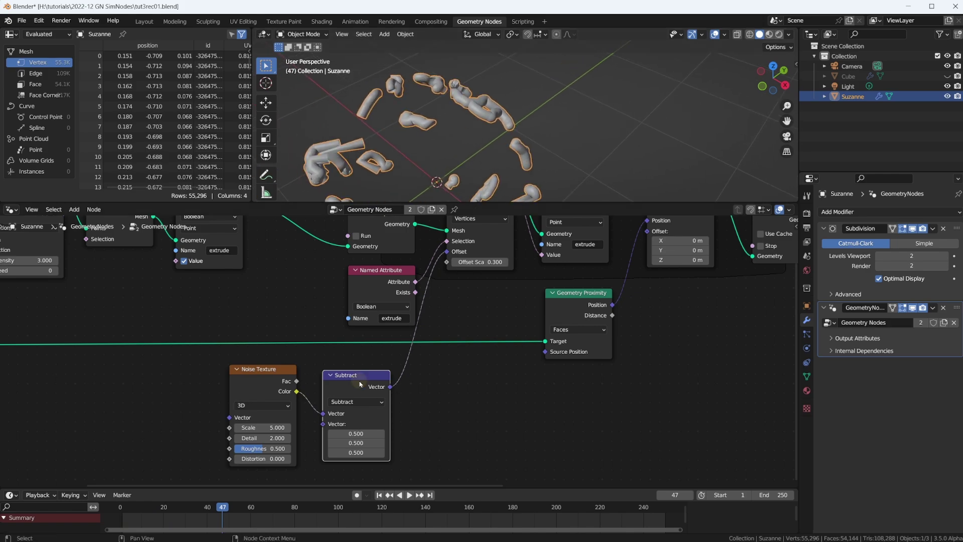
left_click_drag(449, 257, 456, 357)
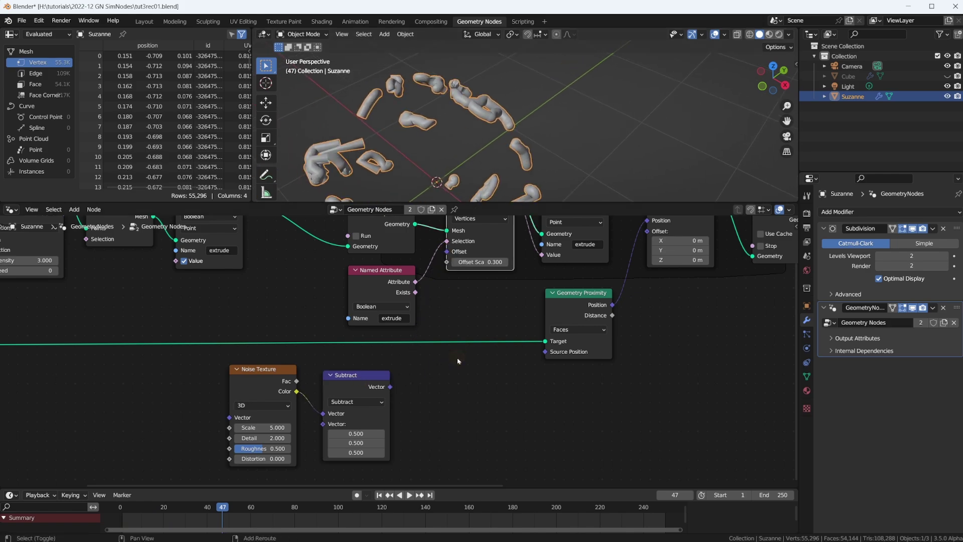
key("shift+Left")
key("space")
key("Escape")
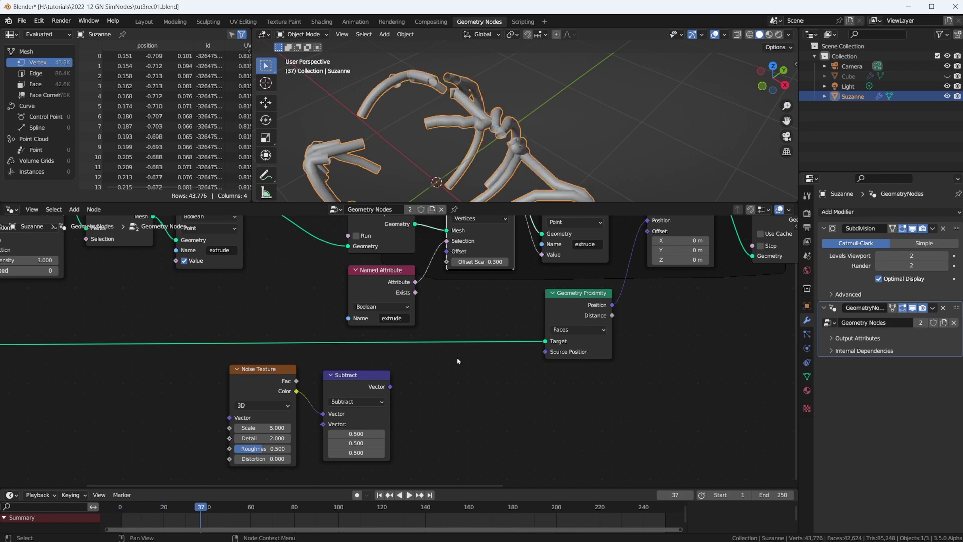
Reconnect the noise vector to Set Position Offset, replay to frame 44, and save tut3rec01.blend.
left_click_drag(391, 387, 447, 251)
key("space")
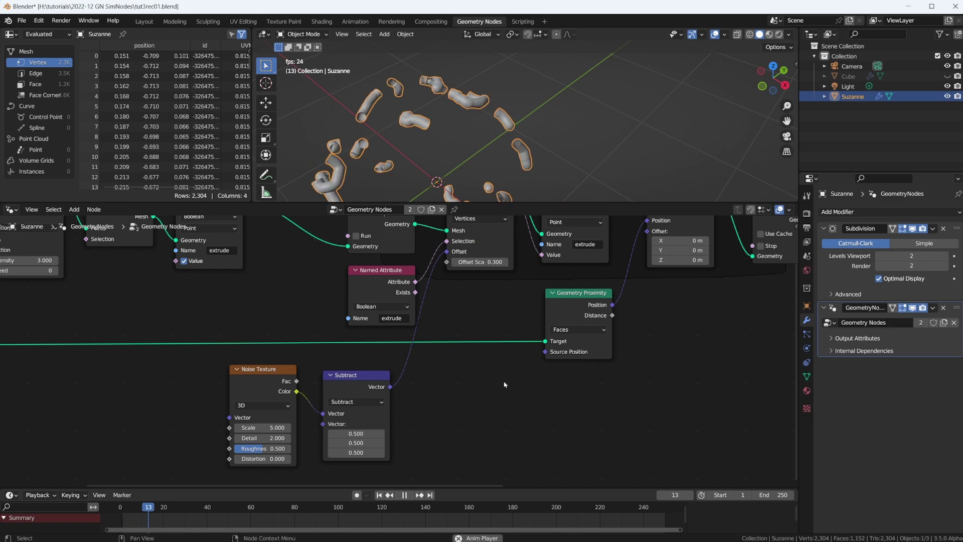
key("space")
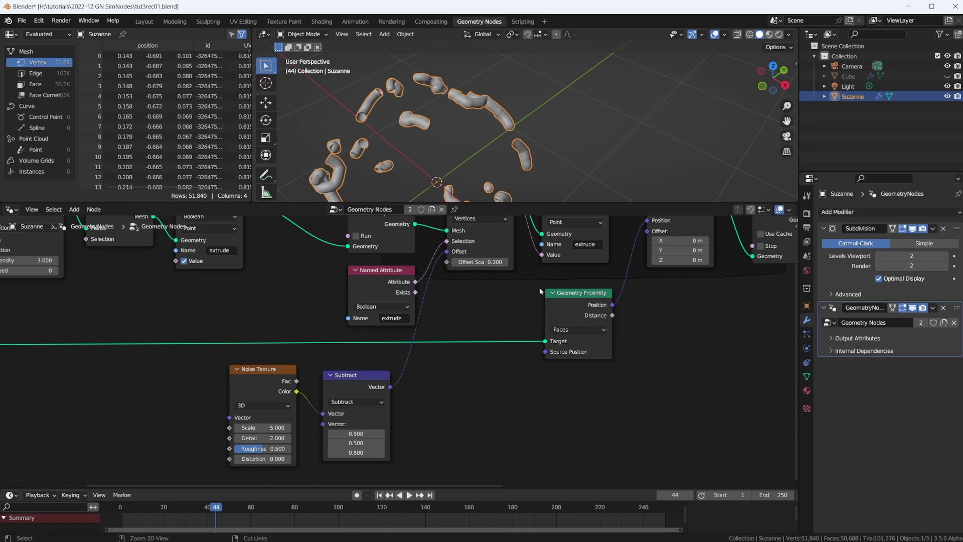
key("ctrl+s")
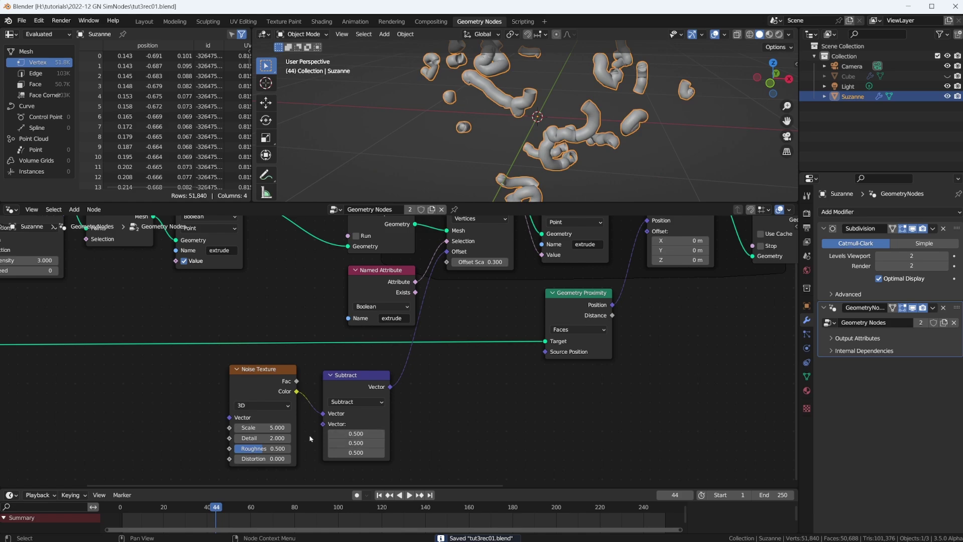
Give the Noise Texture Scale 2, Detail 1 and Roughness 0, switch it to 4D, and pull a link from W.
left_click(263, 427)
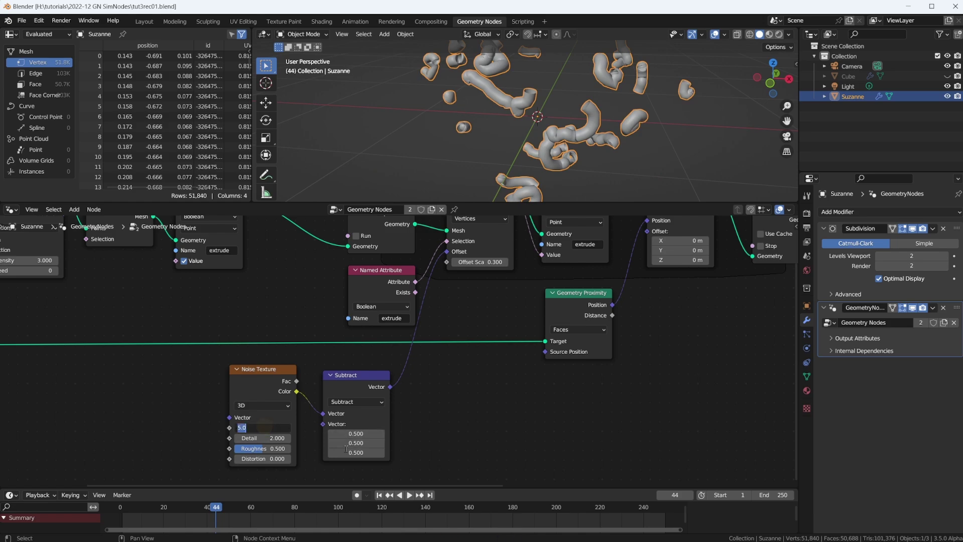
type("2")
key("Return")
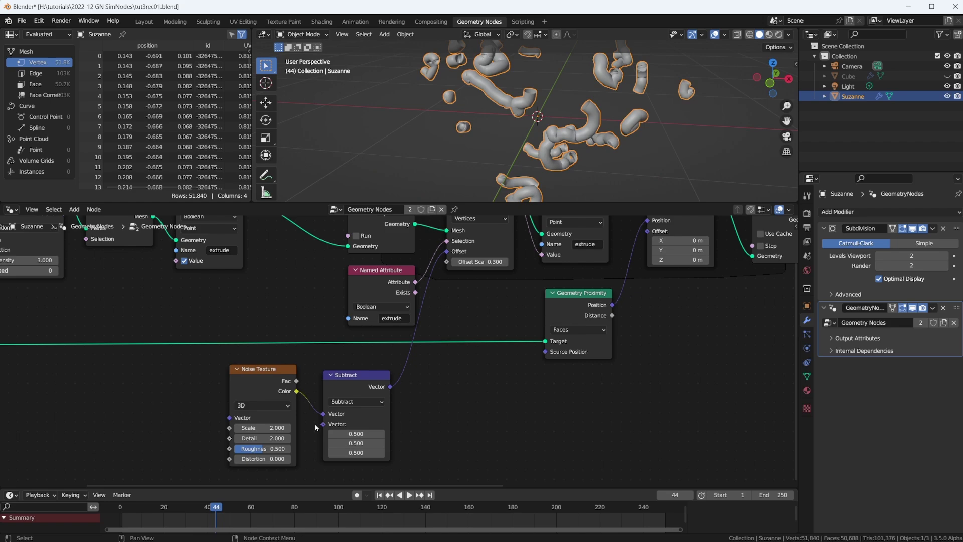
left_click(262, 438)
type("1")
key("Return")
left_click_drag(265, 454, 403, 315)
left_click(264, 404)
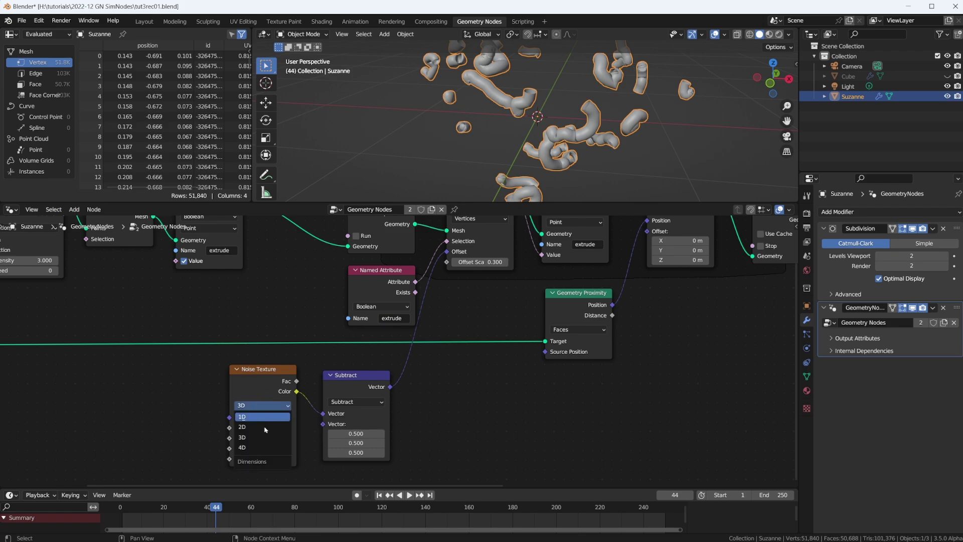
left_click(260, 444)
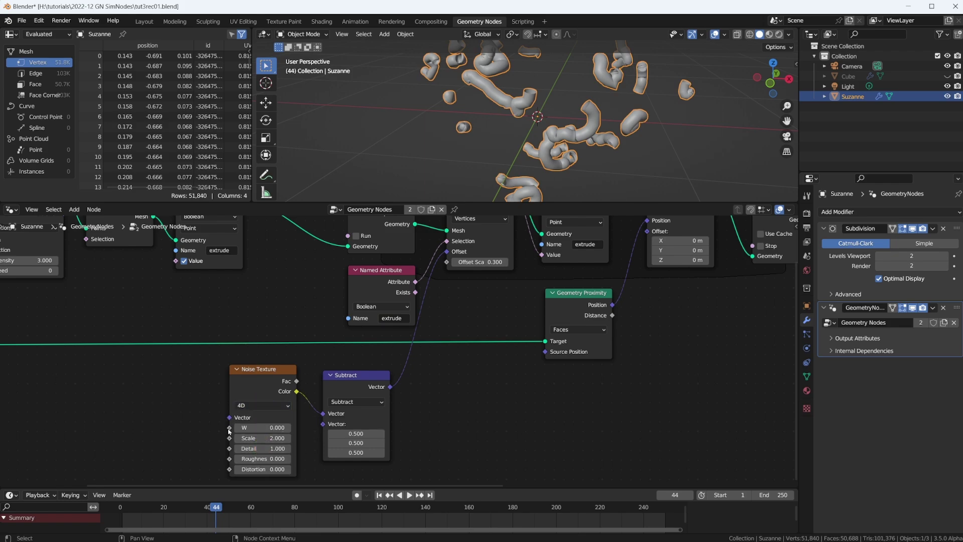
left_click_drag(229, 429, 116, 425)
Search 'frame' to add a Scene Time node whose Frame feeds W, and position it.
type("frame")
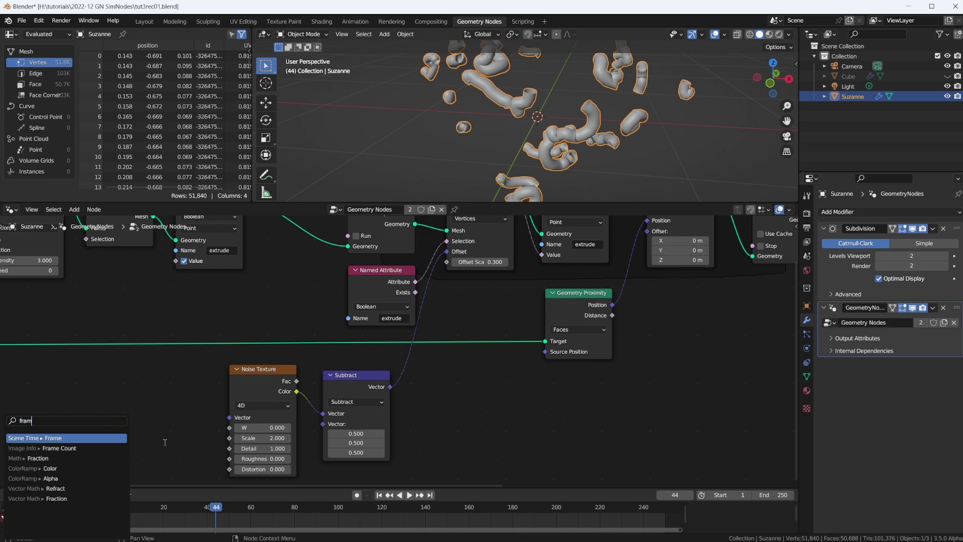
left_click(76, 438)
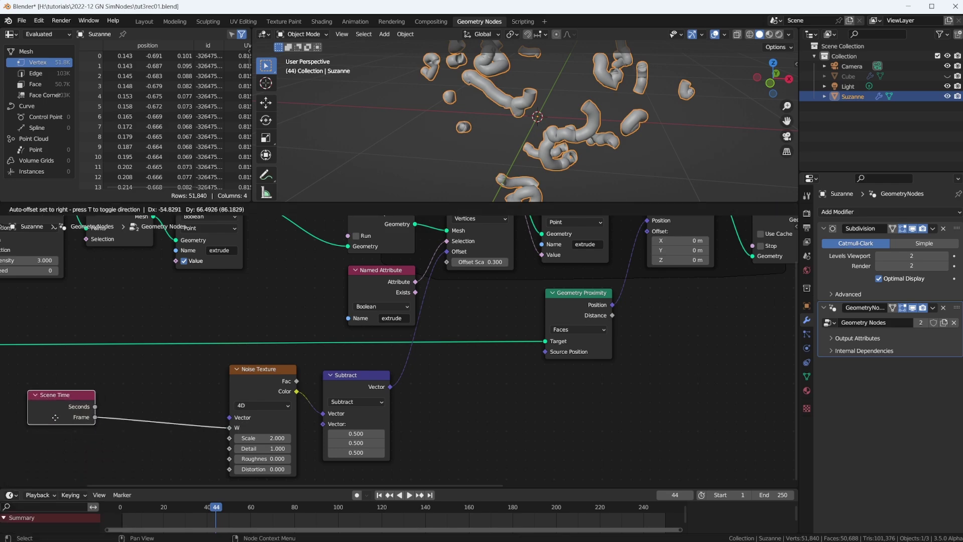
left_click(80, 426)
left_click_drag(88, 411, 74, 405)
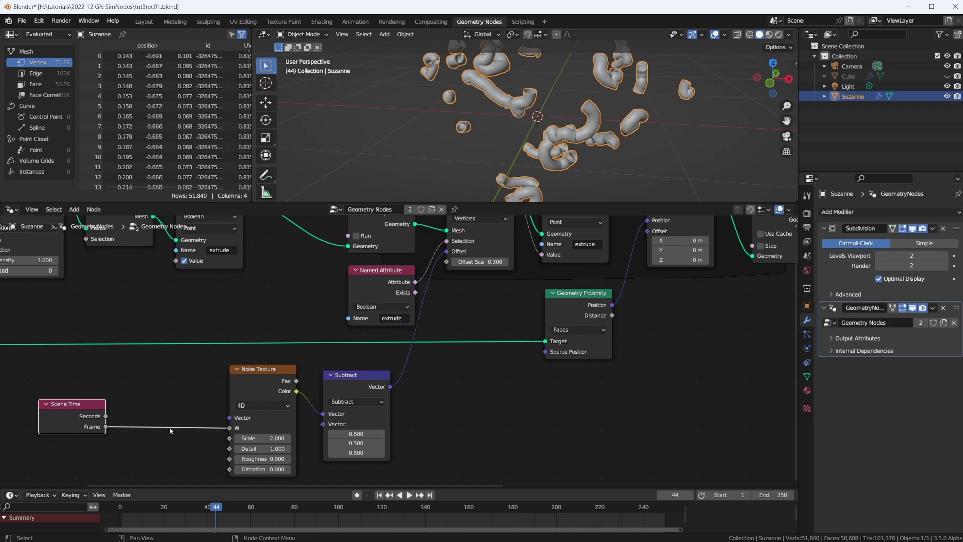
left_click_drag(86, 409, 80, 409)
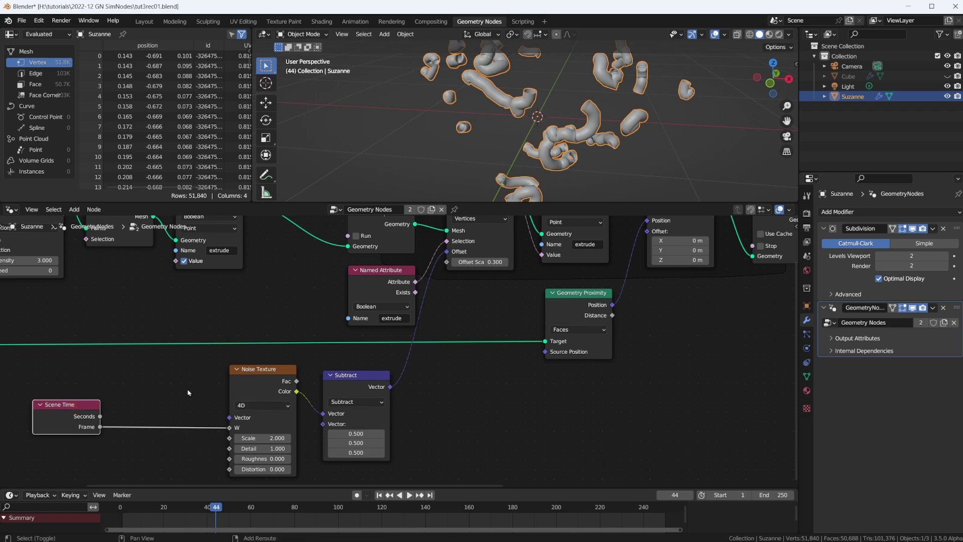
Insert a Math node on the link between Scene Time and the Noise Texture.
key("shift+a")
mouse_move(151, 369)
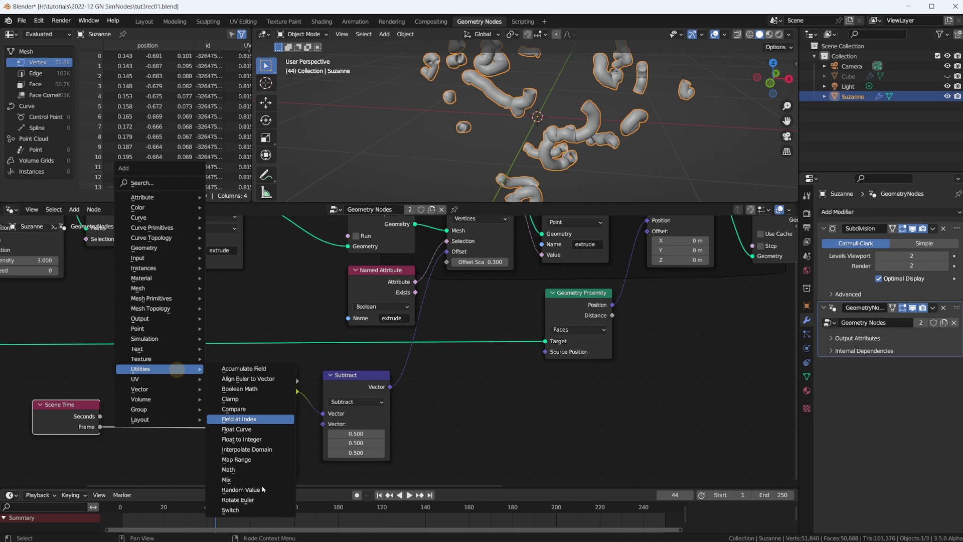
left_click(251, 471)
left_click(139, 375)
Set the Math node to Multiply by 0.050 and tidy the surrounding node positions.
left_click(170, 412)
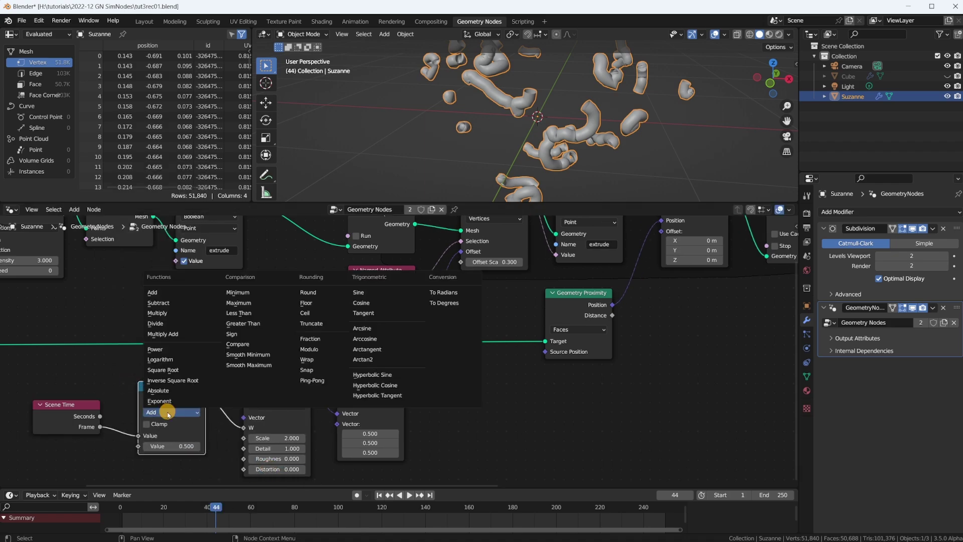
left_click(170, 326)
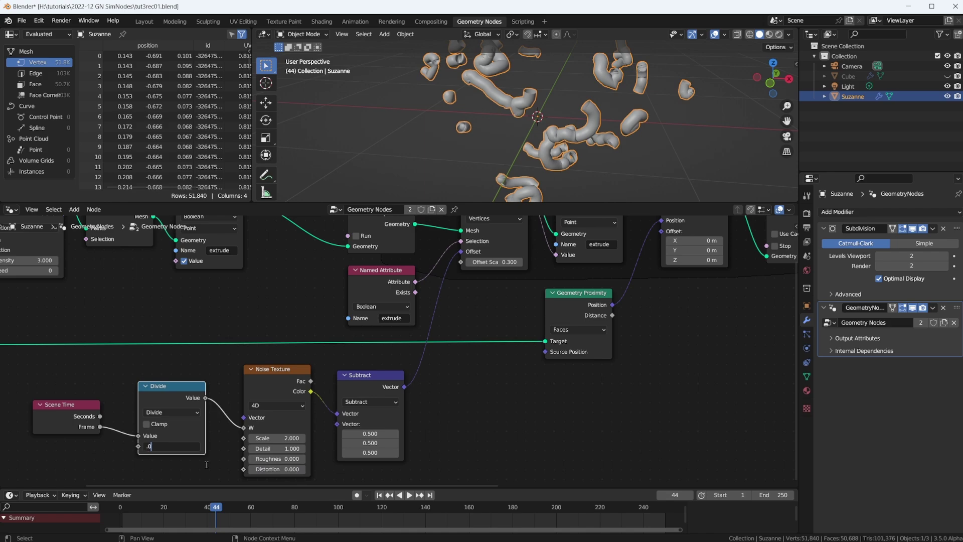
key("Return")
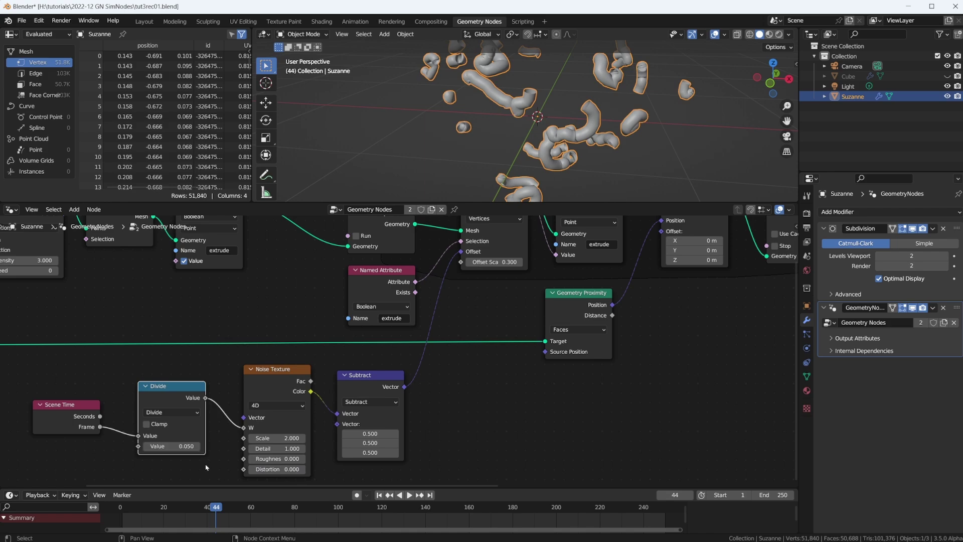
left_click(169, 413)
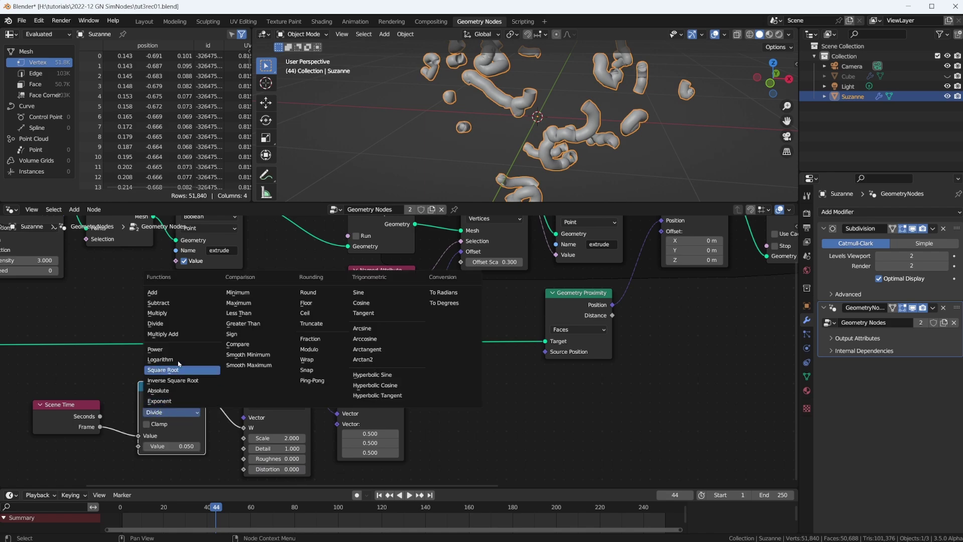
left_click(174, 314)
scroll(386, 354, "down", 3)
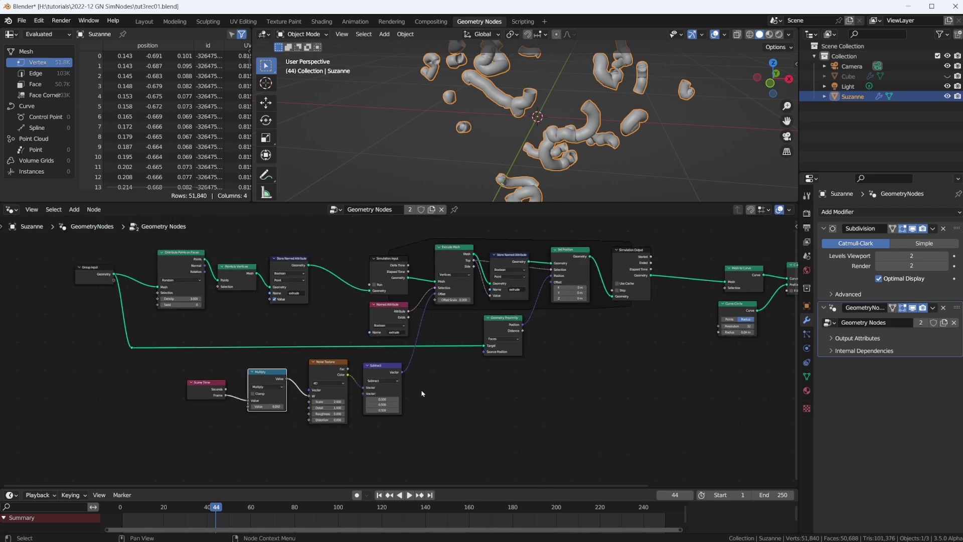
scroll(242, 409, "up", 1)
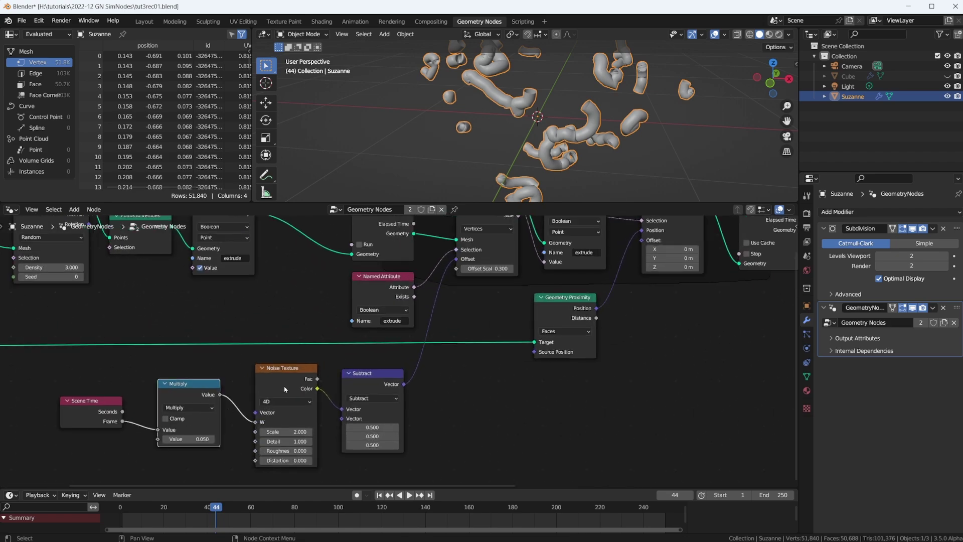
left_click_drag(298, 368, 293, 363)
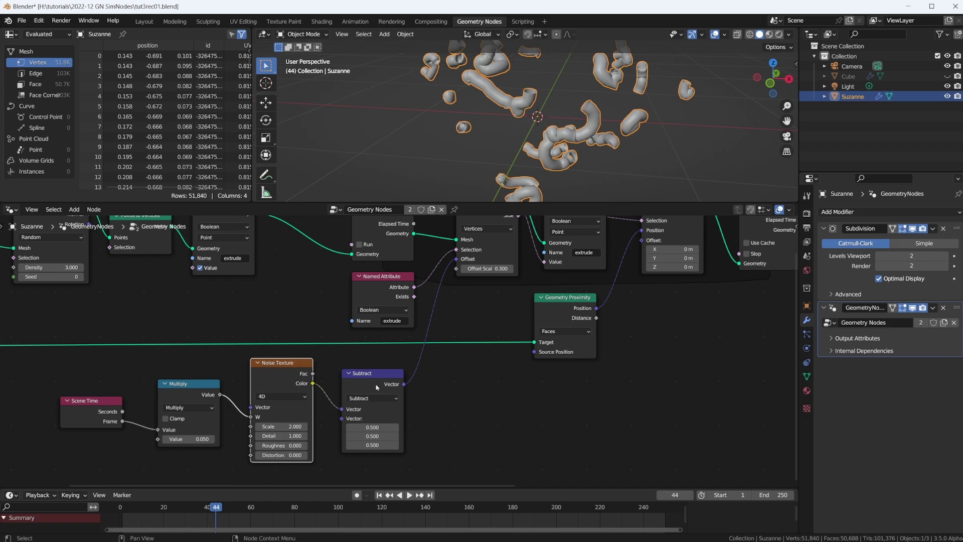
left_click_drag(379, 374, 384, 372)
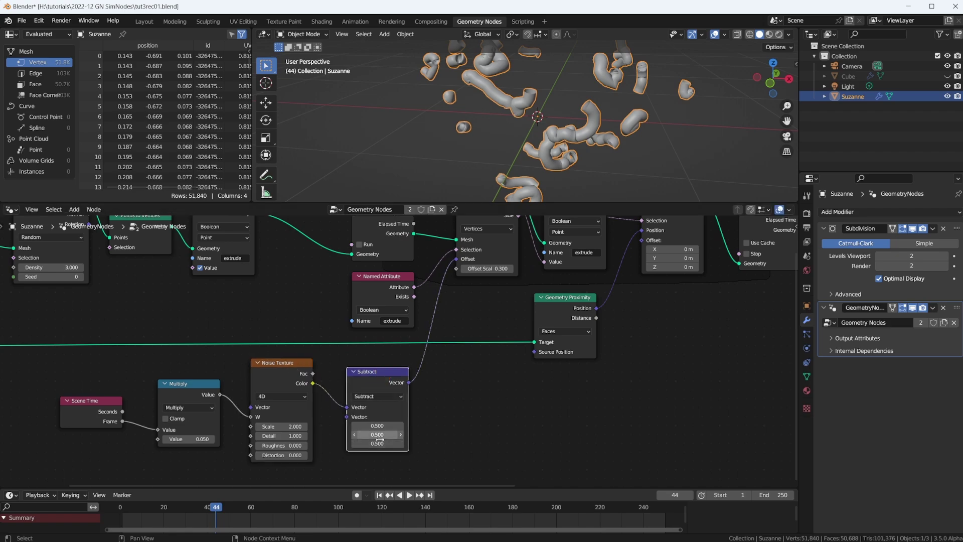
middle_click_drag(484, 279, 430, 373)
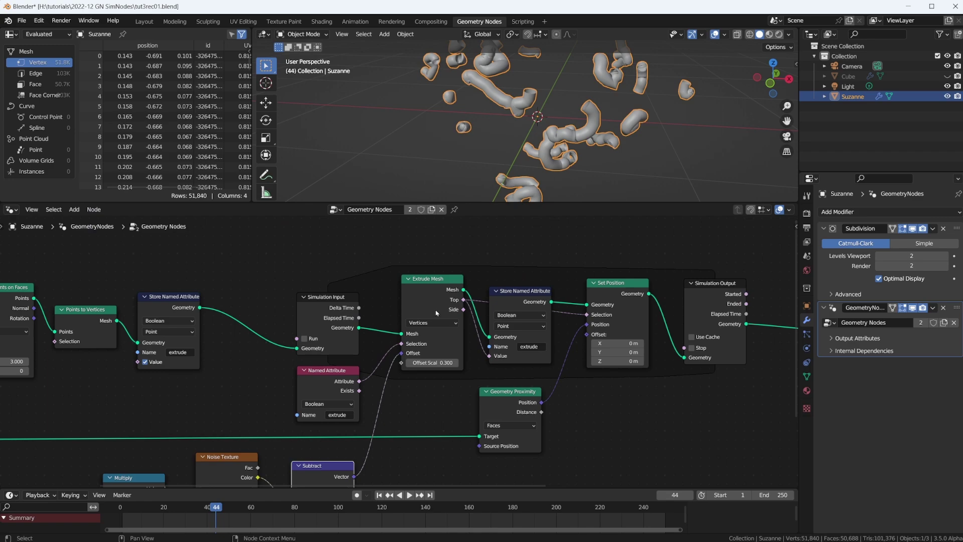
Select the Set Position node in the node tree.
left_click(631, 287)
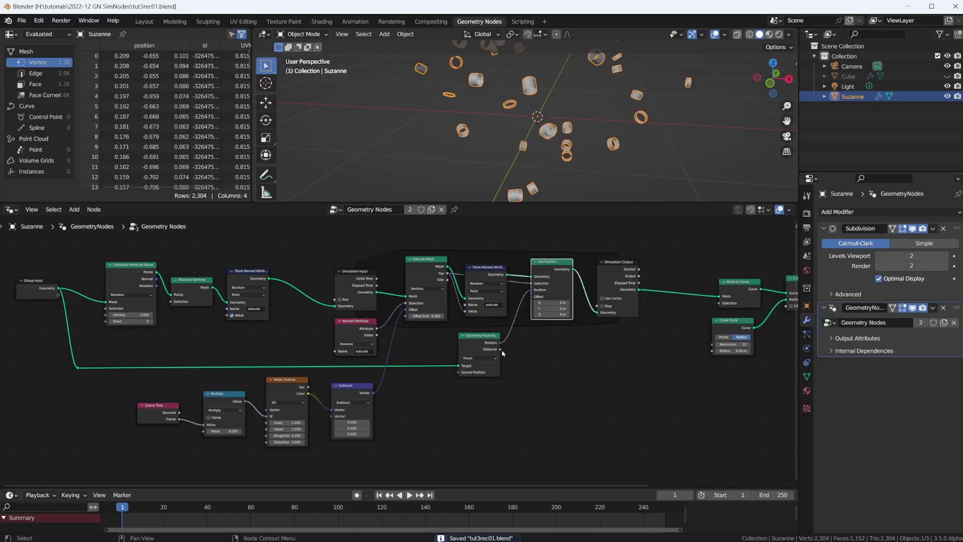
Play the simulation through to frame 186, orbiting the viewport as the tubes grow.
key("space")
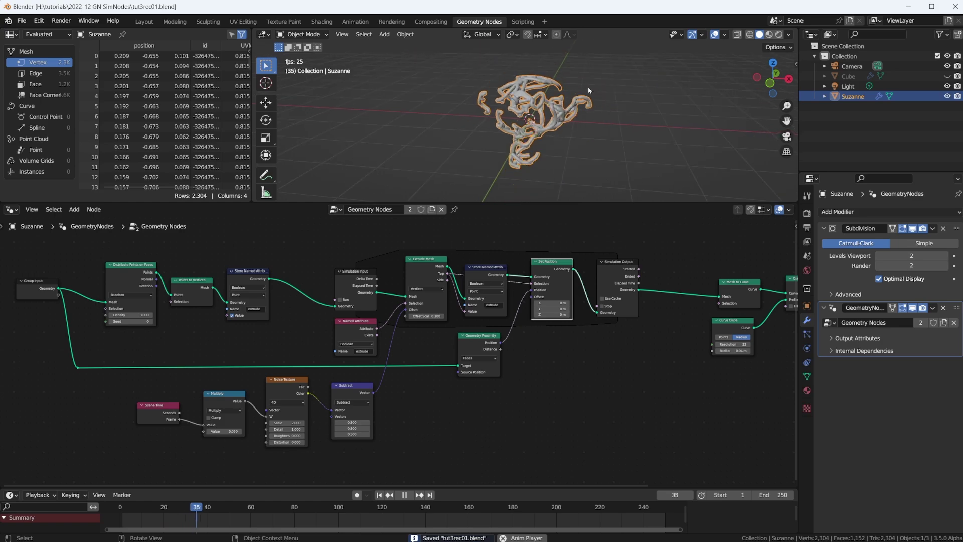
middle_click_drag(594, 104, 541, 92)
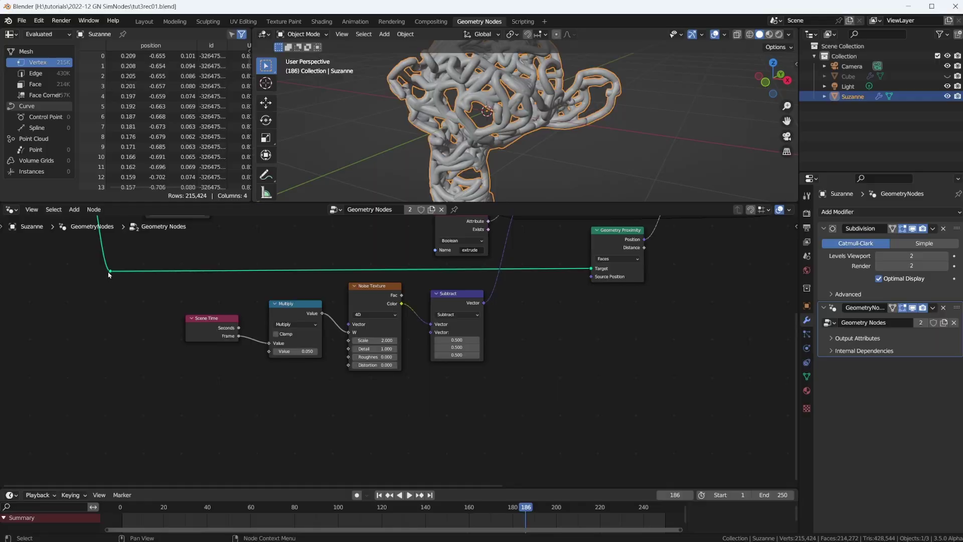
middle_click_drag(101, 252, 114, 279)
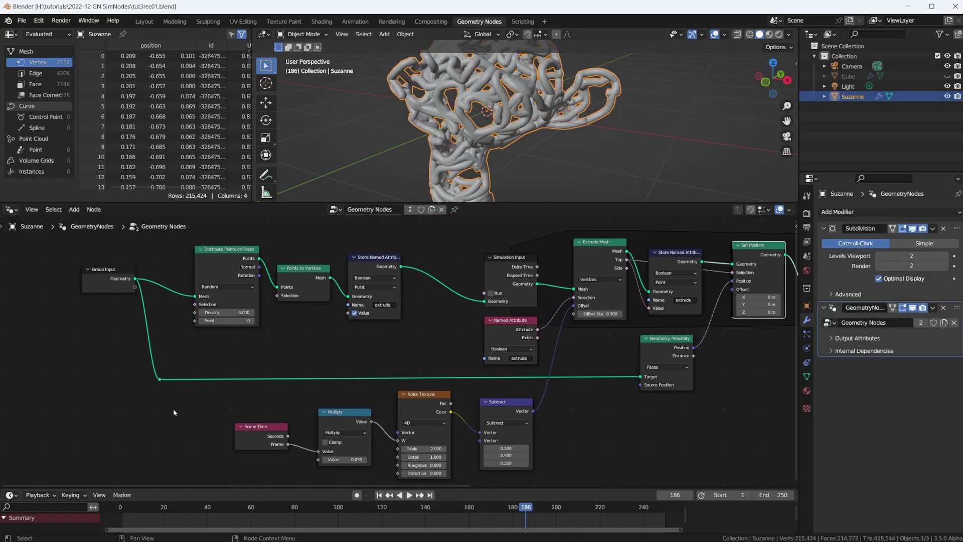
Add a Normal input node below the noise nodes.
middle_click_drag(159, 387, 151, 254)
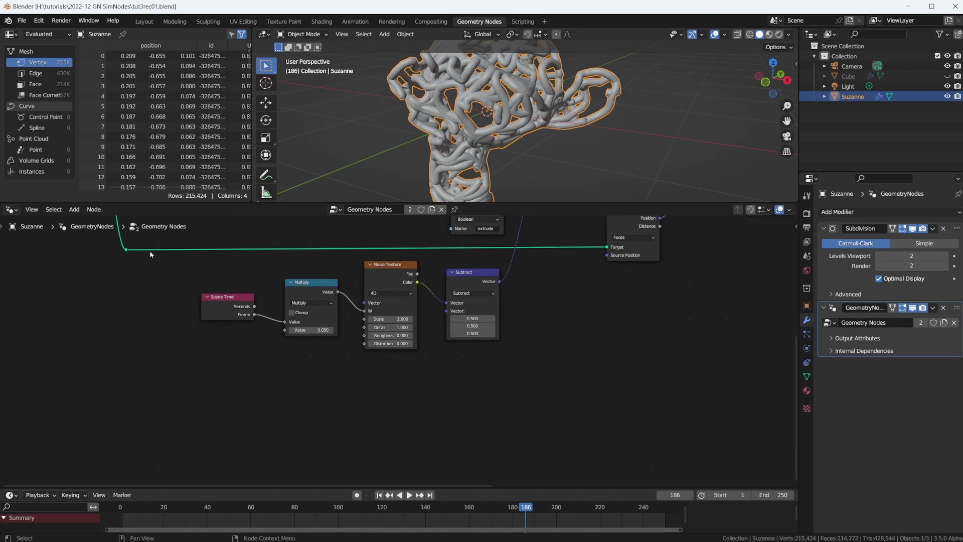
mouse_move(126, 253)
left_click(382, 409)
key("shift+a")
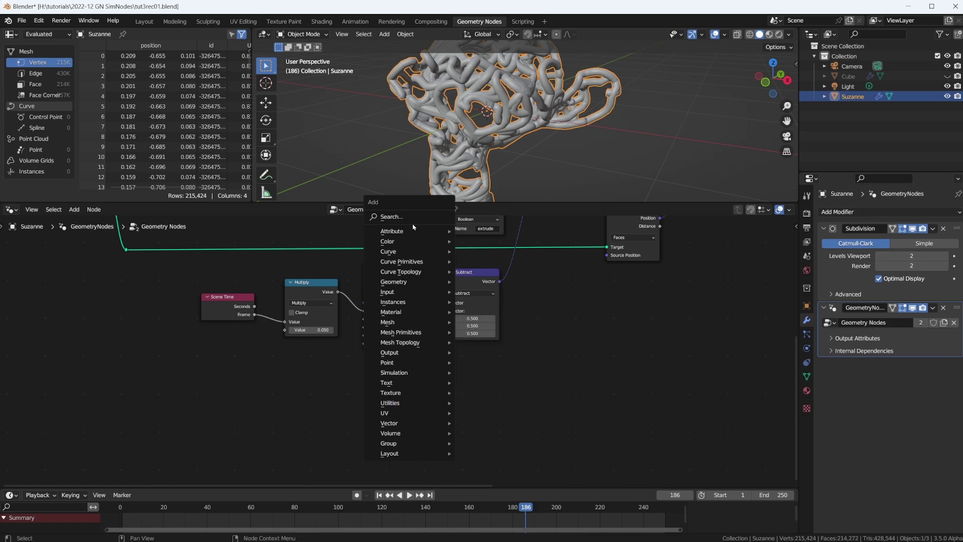
mouse_move(409, 233)
mouse_move(423, 295)
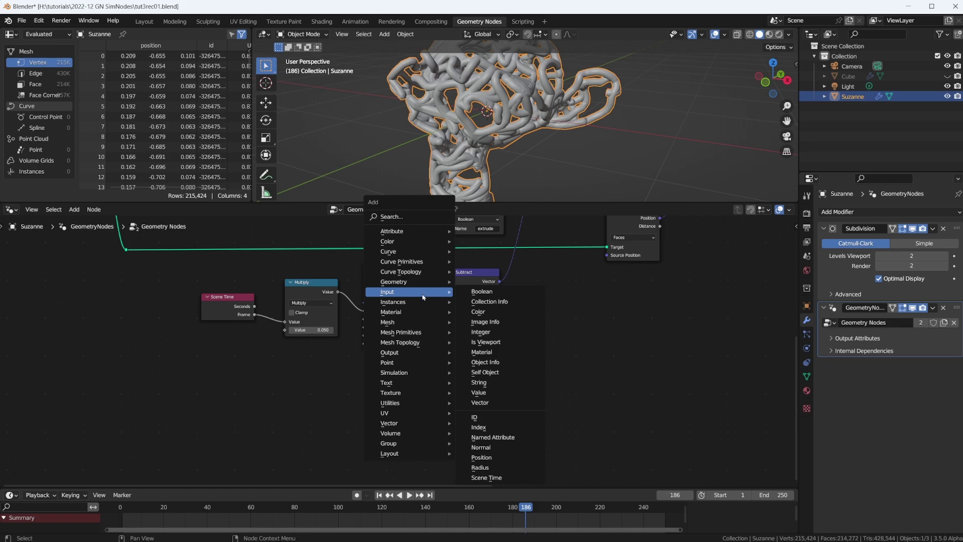
left_click(480, 447)
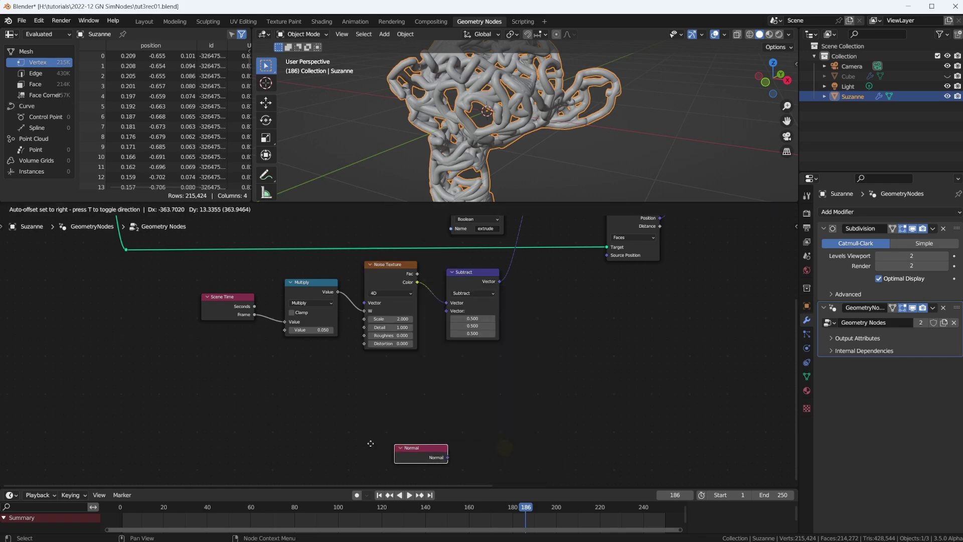
left_click(334, 411)
Search 'sample' and add a Sample Index node below Subtract.
key("shift+a")
left_click(424, 296)
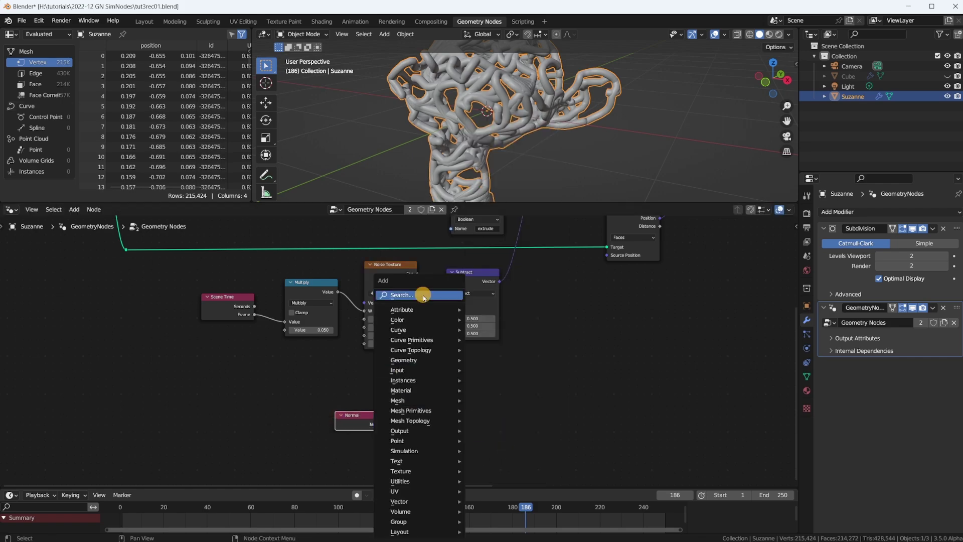
type("sample")
left_click(472, 324)
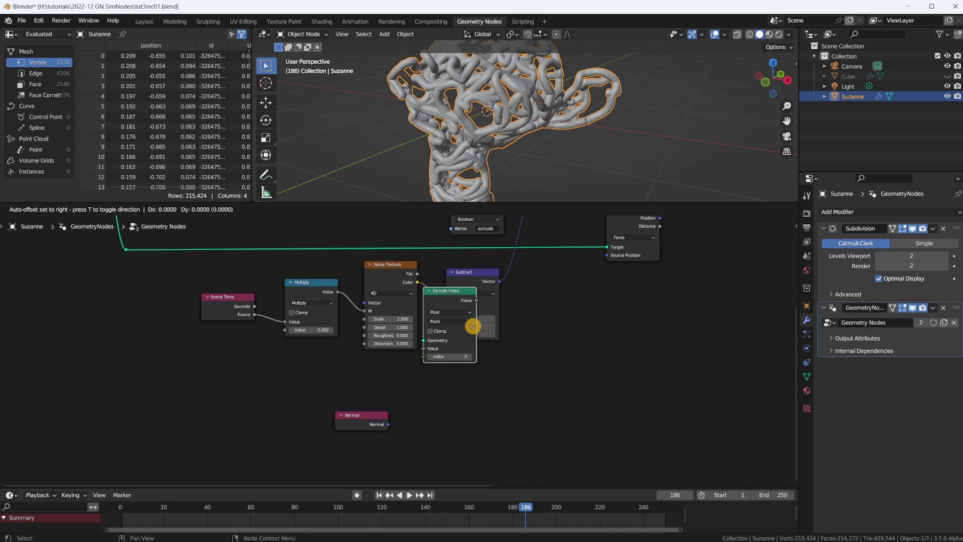
left_click(479, 412)
Link Group Input geometry to Sample Index's Geometry through a bend point, and tidy the nodes.
left_click_drag(126, 250, 430, 427)
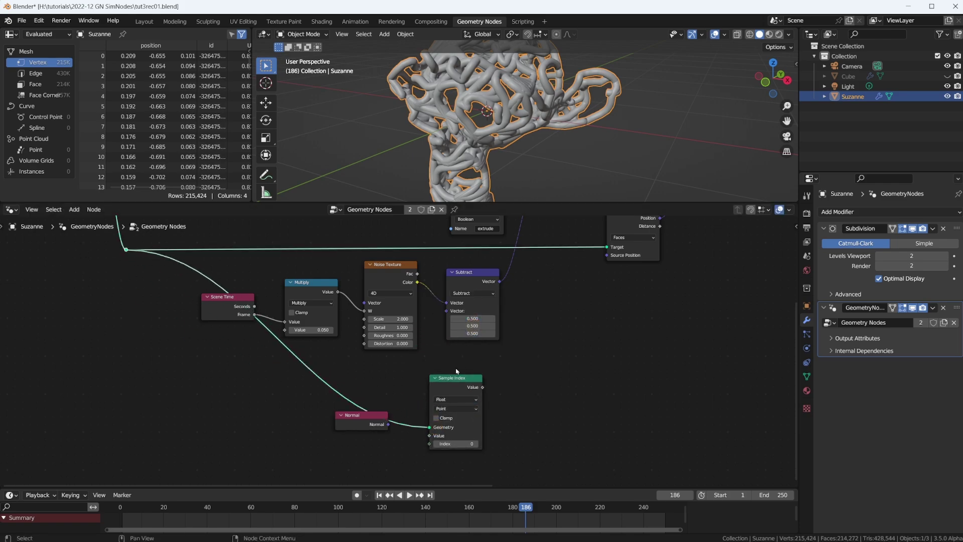
right_click_drag(333, 373, 332, 376, "shift")
key("g")
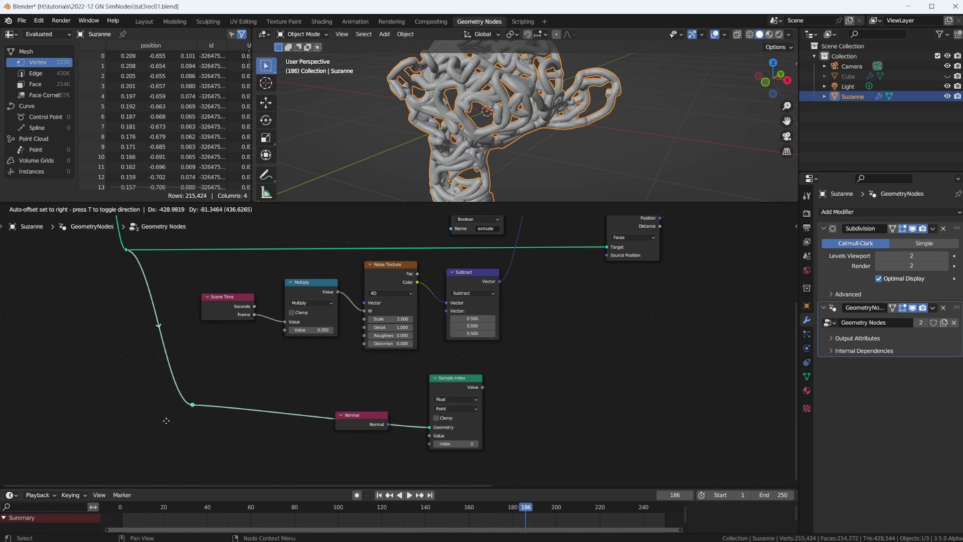
left_click(131, 428)
left_click_drag(359, 414, 431, 436)
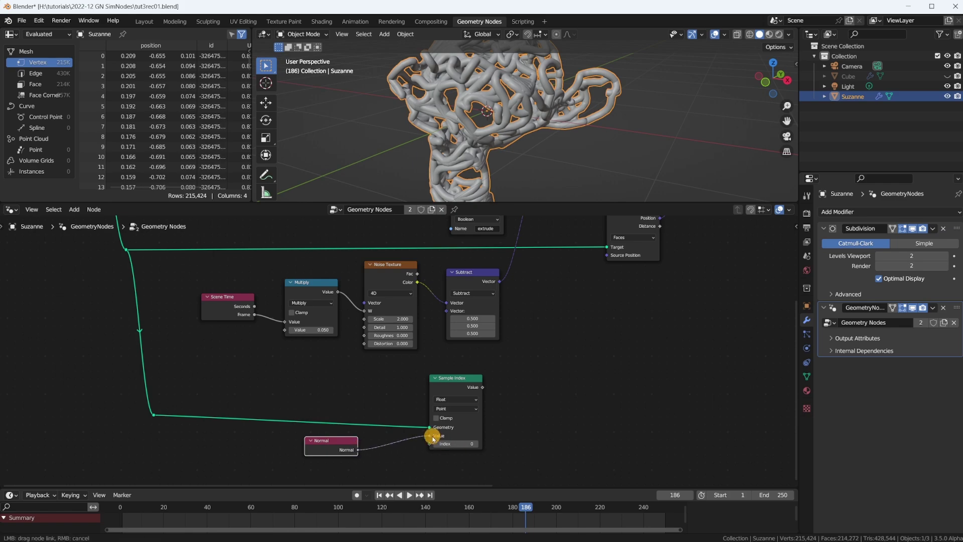
left_click_drag(336, 442, 352, 437)
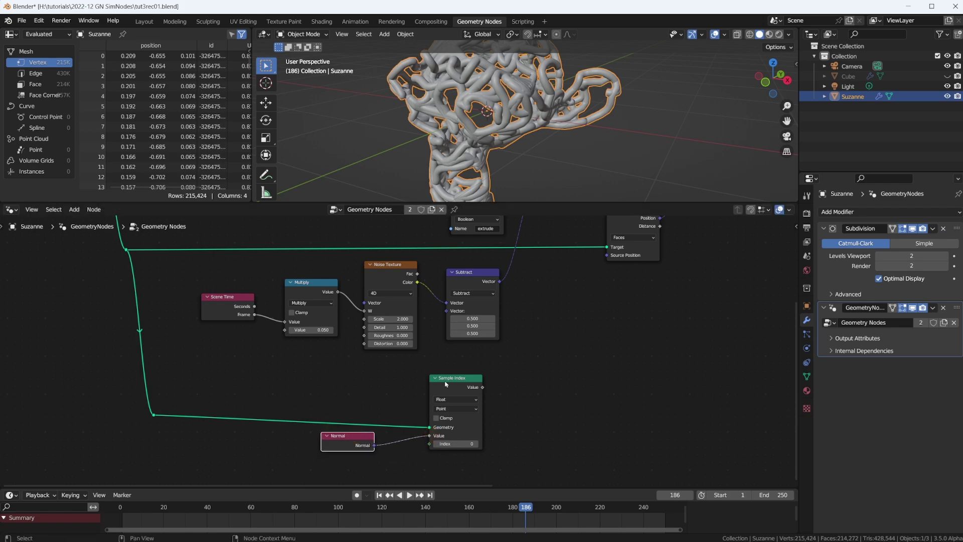
left_click_drag(456, 378, 434, 374)
middle_click_drag(491, 410, 528, 356)
left_click_drag(384, 382, 384, 378)
left_click_drag(193, 366, 193, 373)
scroll(470, 418, "up", 2)
Add a Sample Nearest node feeding Sample Index's Index, with the mesh geometry as input.
middle_click_drag(470, 418, 490, 329)
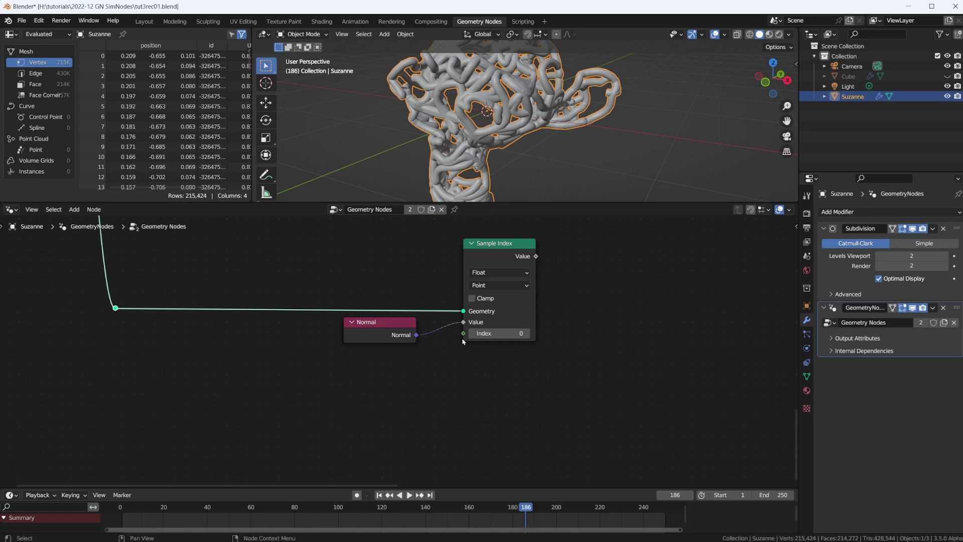
left_click_drag(463, 333, 414, 385)
type("sample")
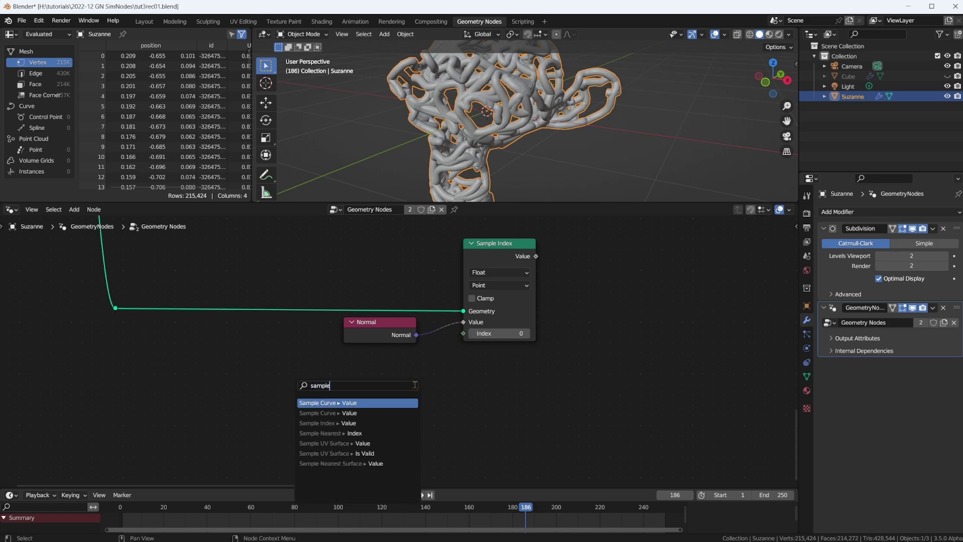
type(" nea")
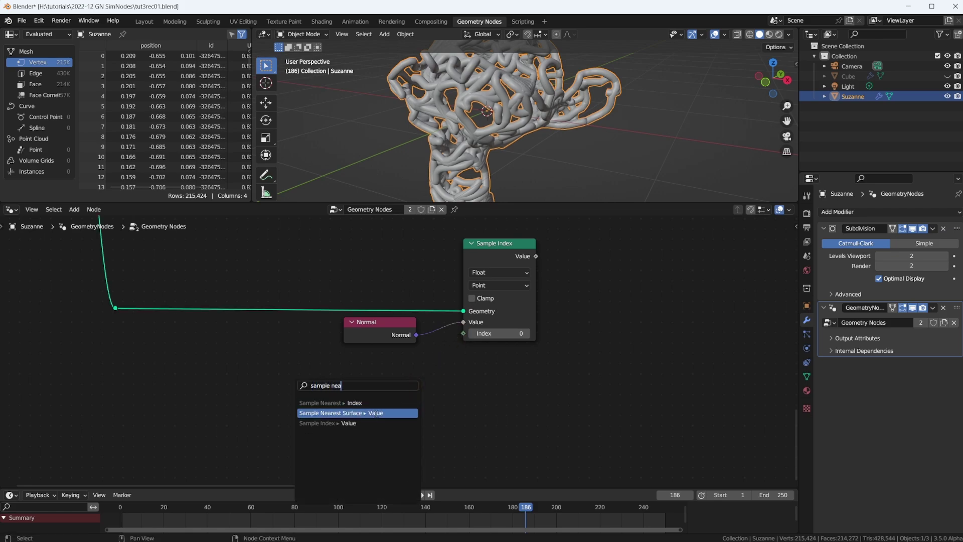
key("Return")
left_click(372, 386)
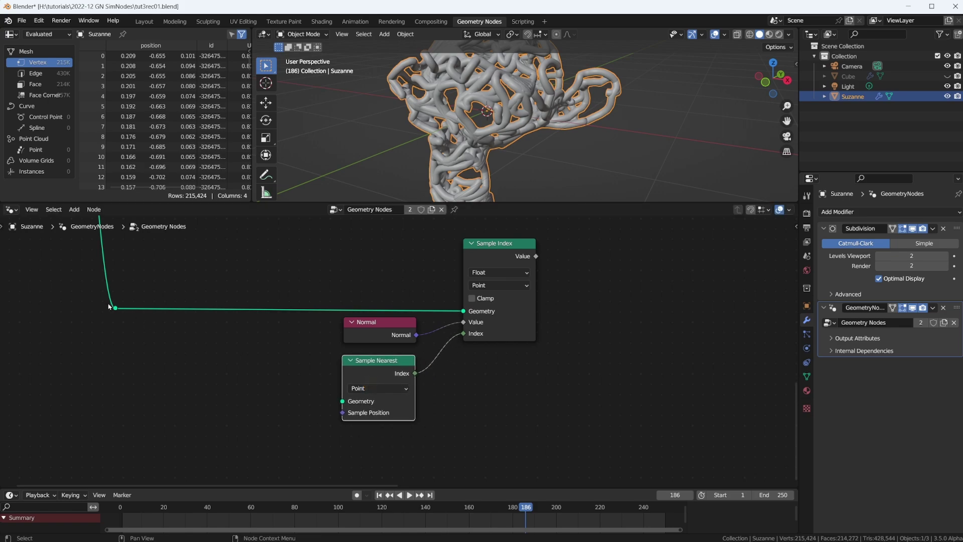
left_click_drag(115, 309, 343, 401)
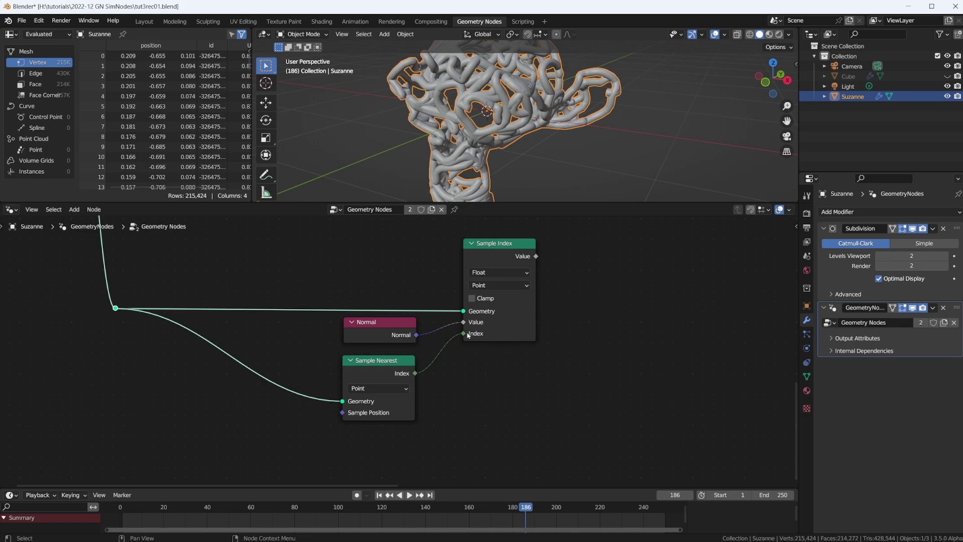
Switch Sample Index to Vector and connect the Normal output to its Value.
left_click(367, 328)
middle_click_drag(573, 273, 501, 412)
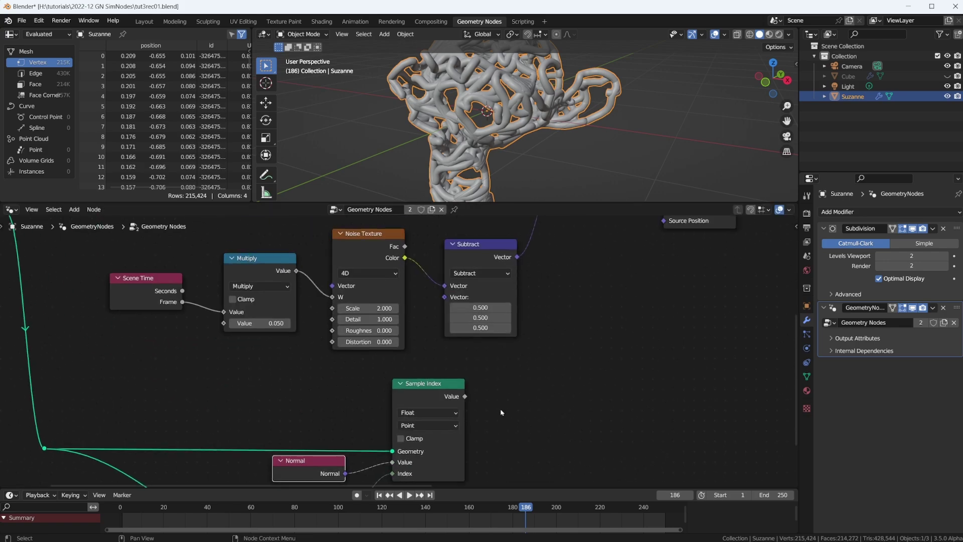
left_click(430, 418)
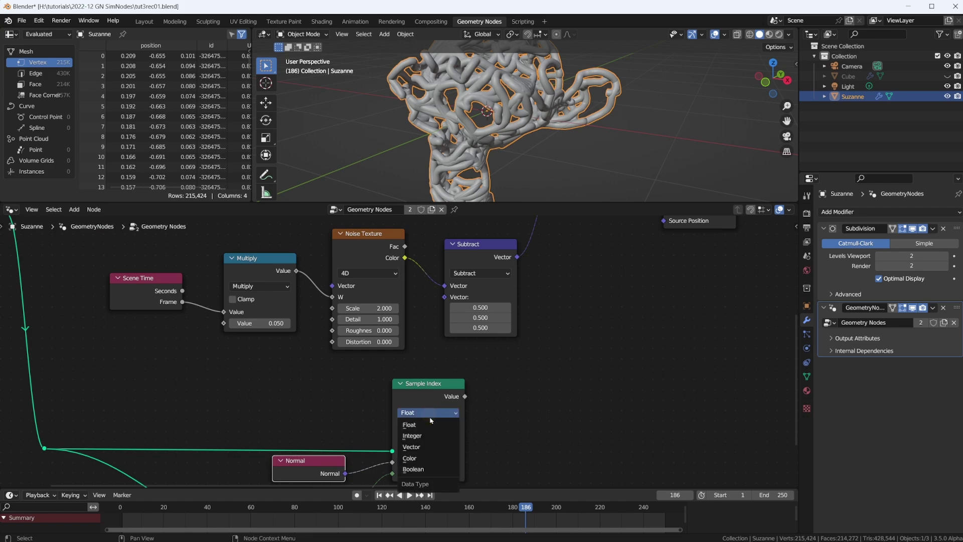
left_click(426, 448)
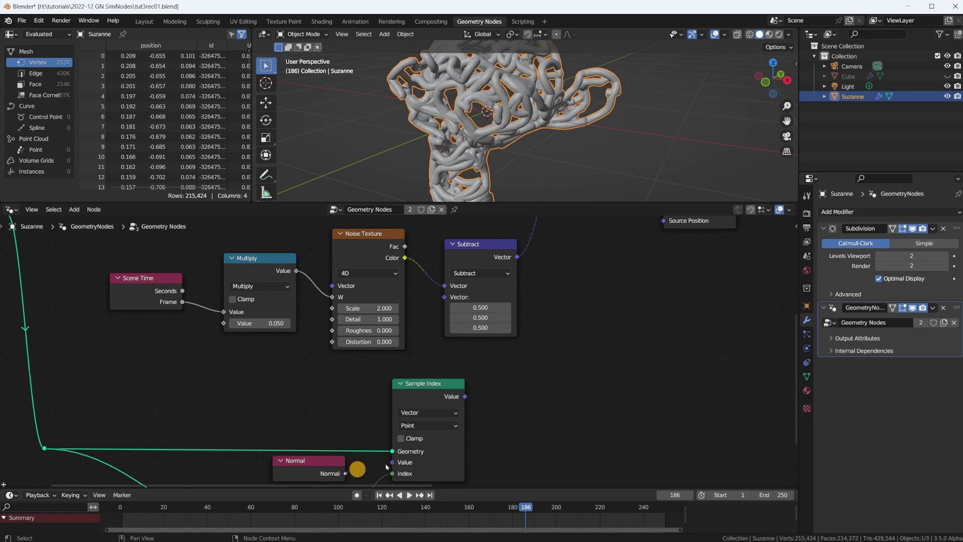
left_click_drag(345, 474, 392, 462)
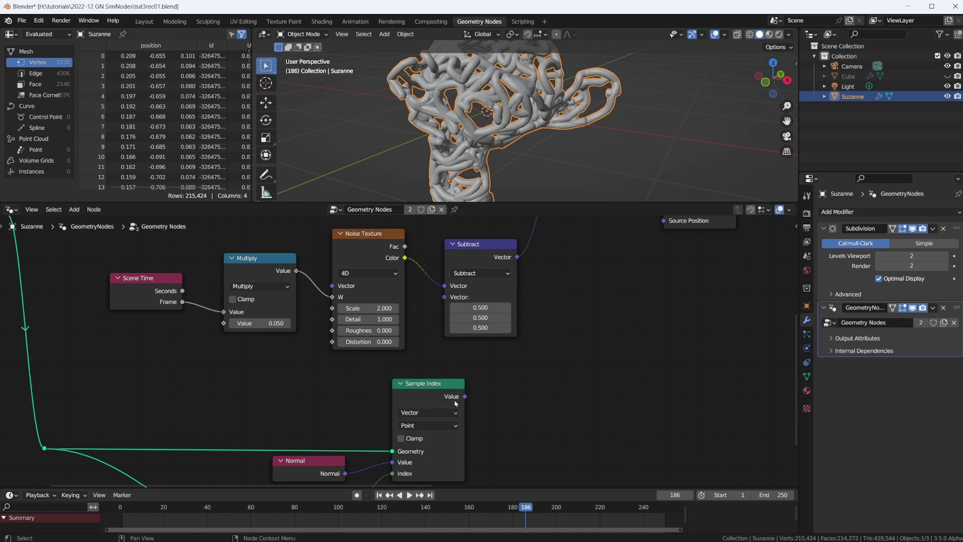
middle_click_drag(471, 399, 446, 360)
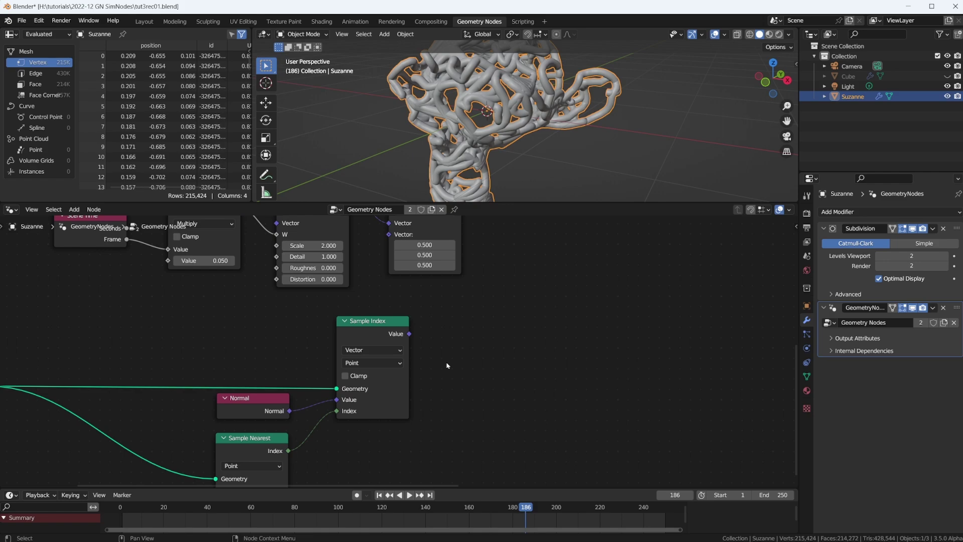
middle_click_drag(450, 361, 415, 419)
left_click(391, 240)
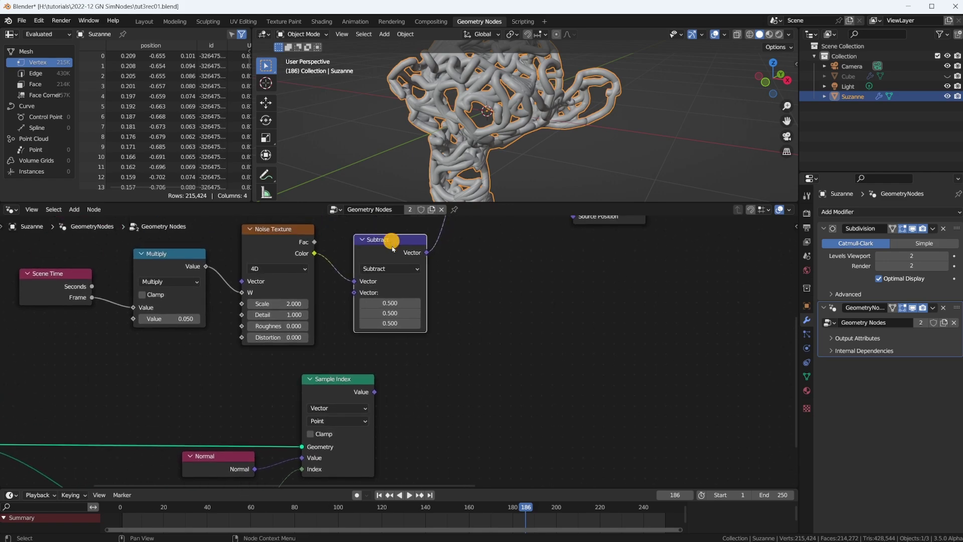
left_click_drag(356, 382, 406, 362)
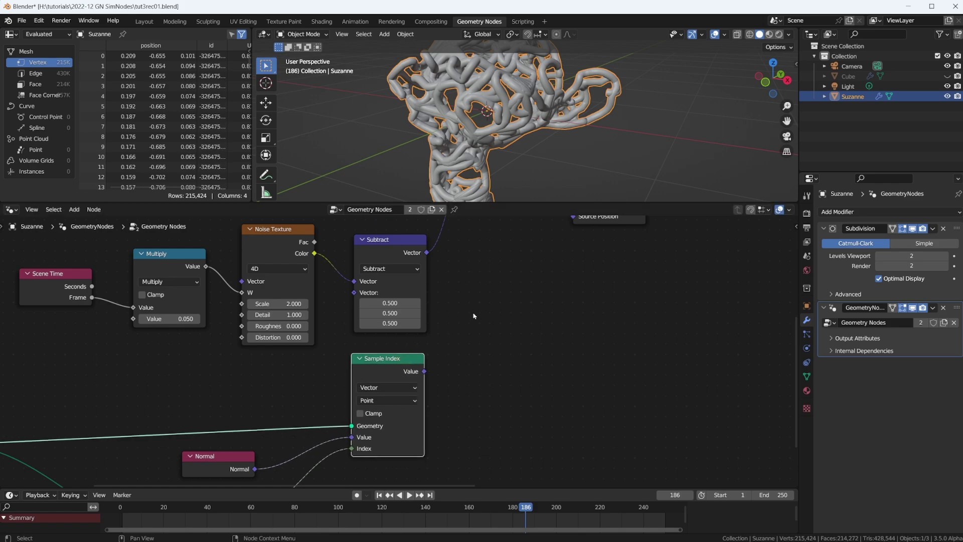
Add a Vector Math node set to Cross Product right of Subtract.
key("shift+a")
mouse_move(471, 501)
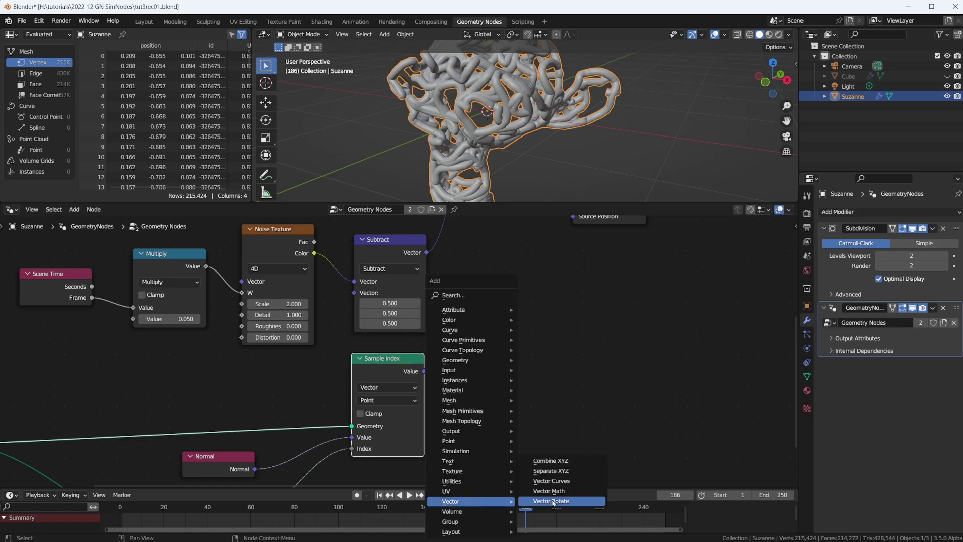
left_click(549, 491)
left_click(476, 302)
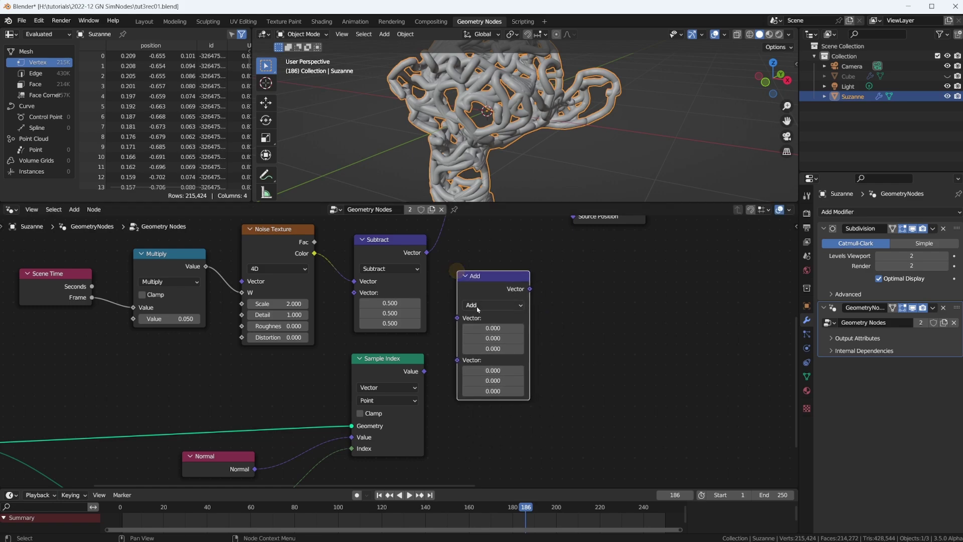
left_click(478, 305)
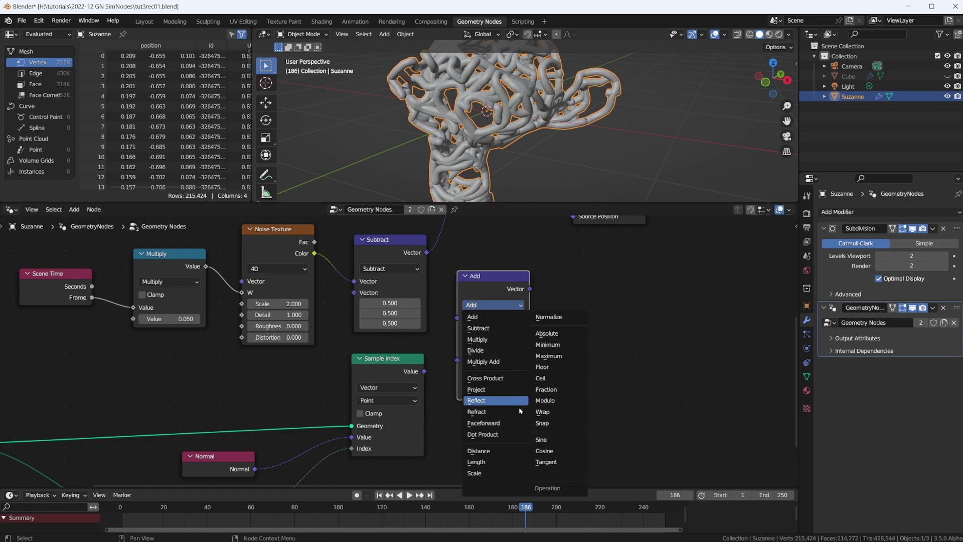
left_click(497, 378)
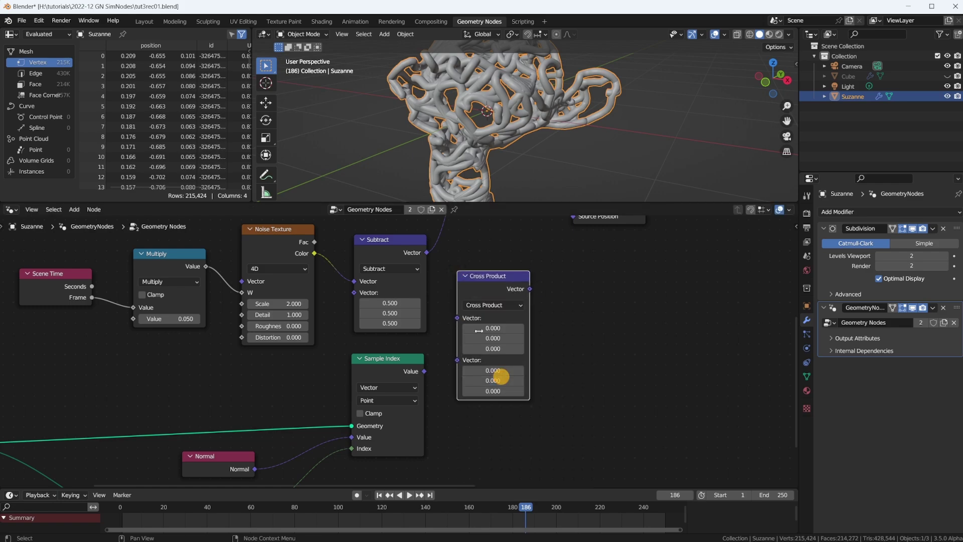
Cross Subtract's vector with Sample Index's value and feed the result into Set Position's Offset.
left_click_drag(427, 252, 457, 317)
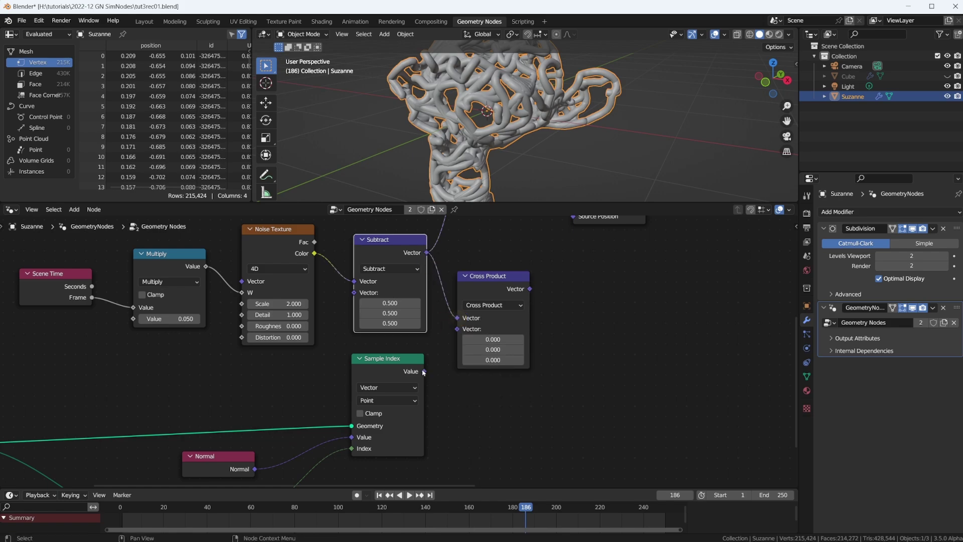
left_click_drag(424, 372, 457, 337)
middle_click_drag(575, 279, 542, 417)
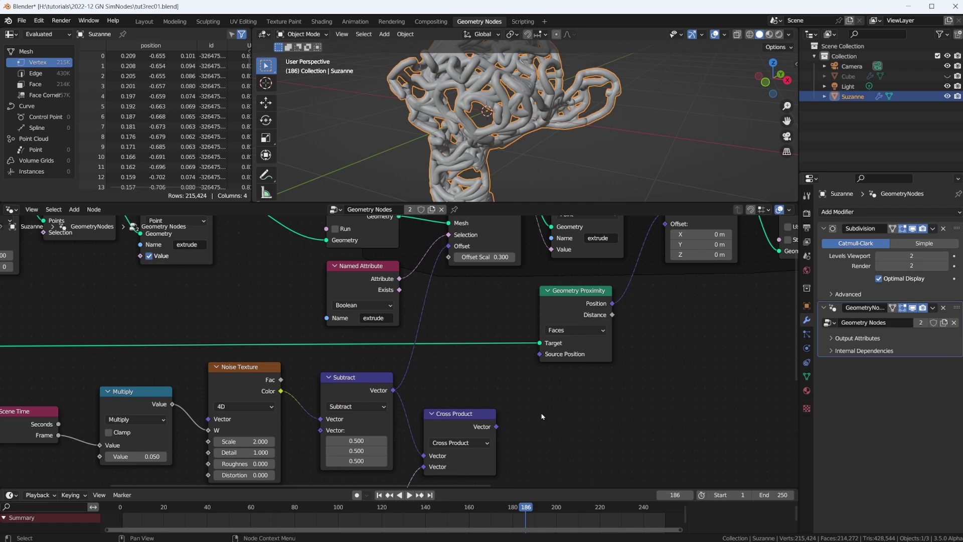
left_click_drag(496, 428, 449, 245)
Move the Normal and Sample Nearest nodes up and tidy the Geometry link corner.
middle_click_drag(496, 389, 390, 333)
scroll(390, 332, "down", 5)
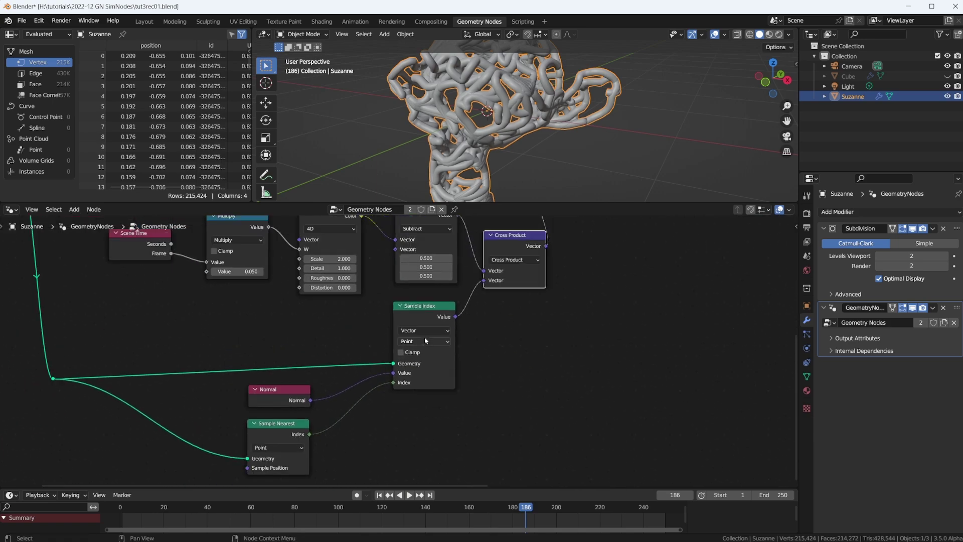
scroll(450, 331, "up", 3)
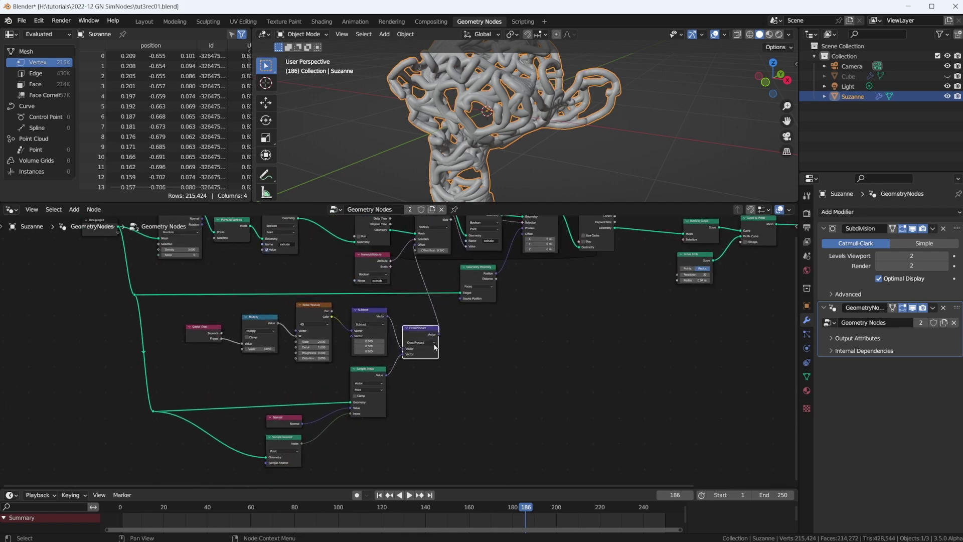
left_click(367, 365)
left_click_drag(288, 423, 292, 377)
left_click_drag(274, 443, 282, 410)
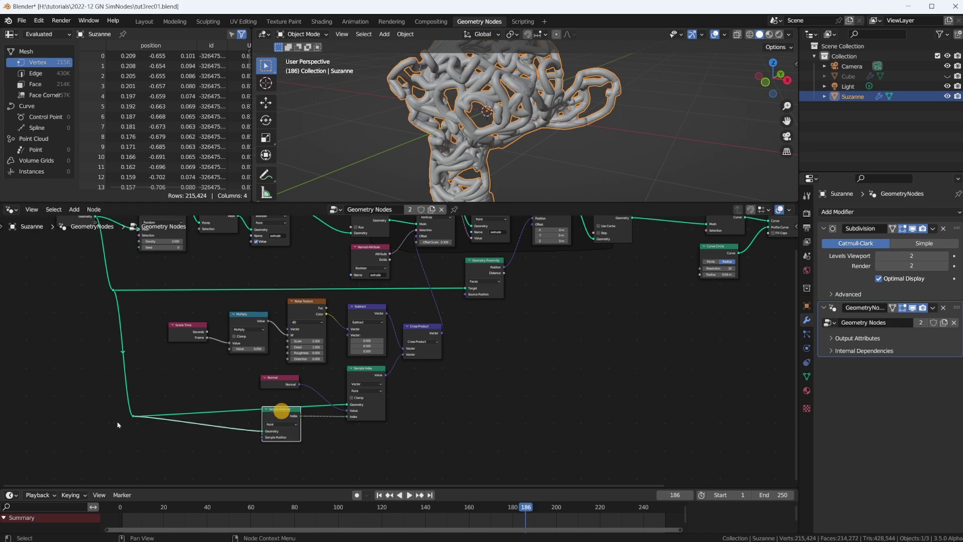
mouse_move(133, 418)
left_mouse_down()
mouse_move(141, 384)
mouse_move(139, 400)
left_mouse_up()
scroll(369, 370, "up", 2)
middle_click_drag(458, 306, 449, 430)
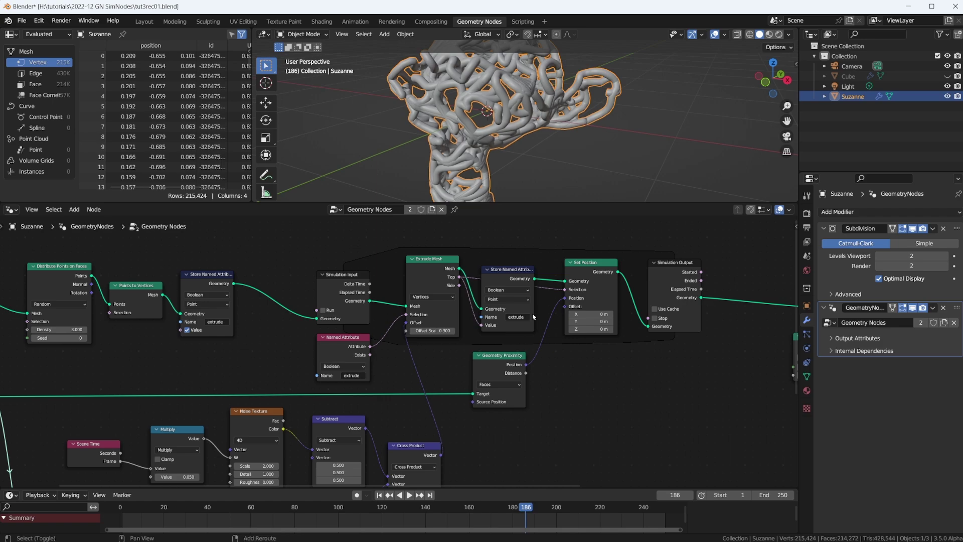
Replay the simulation from frame 1 and set the Curve Circle resolution to 16.
key("shift+Left")
key("space")
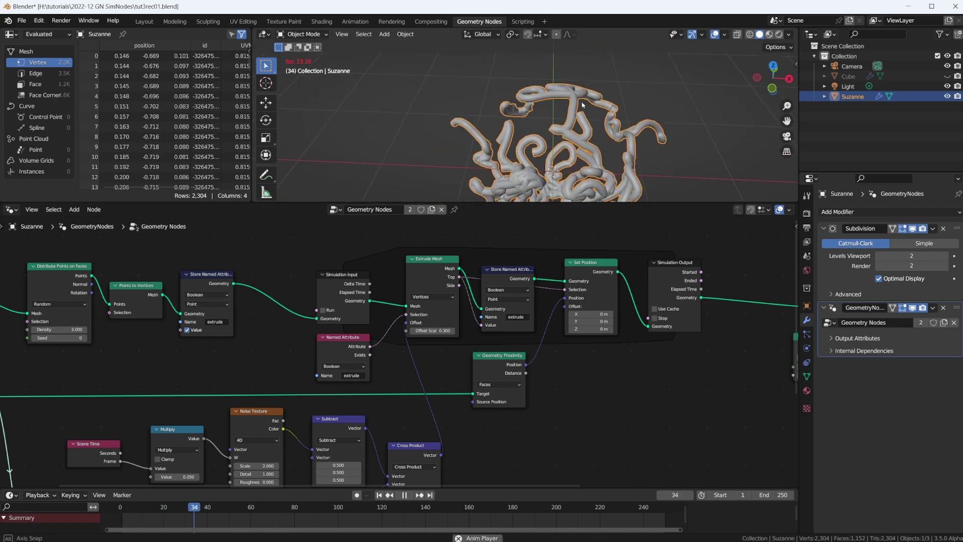
middle_click_drag(582, 104, 511, 116)
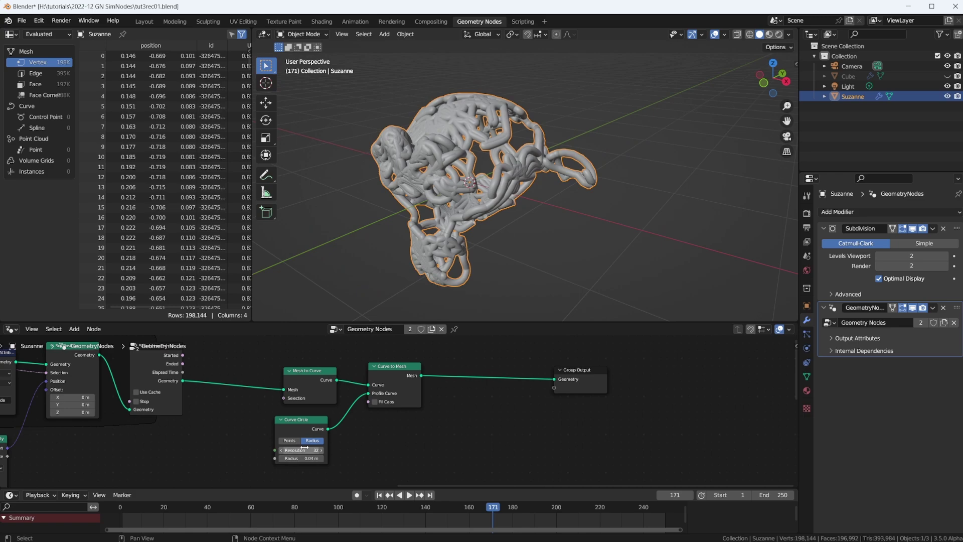
left_click(303, 449)
type("16")
key("Return")
scroll(516, 223, "up", 6)
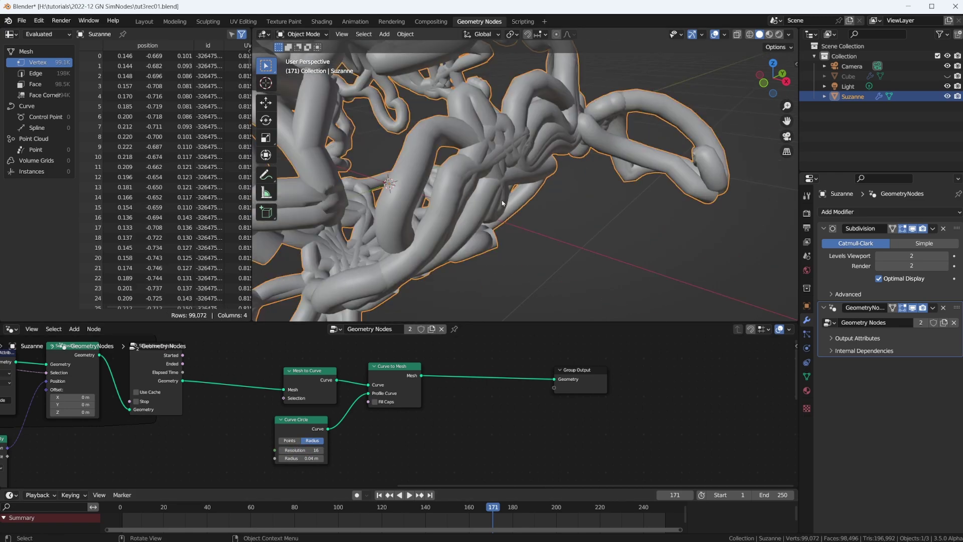
scroll(503, 202, "down", 8)
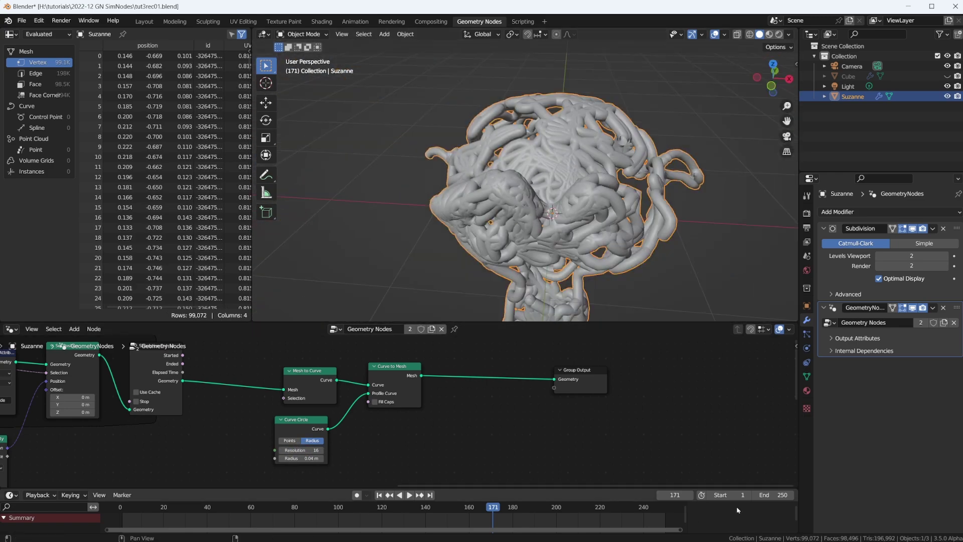
Set the end frame to 150, then replay the simulation and stop at frame 98.
left_click(781, 494)
key("Return")
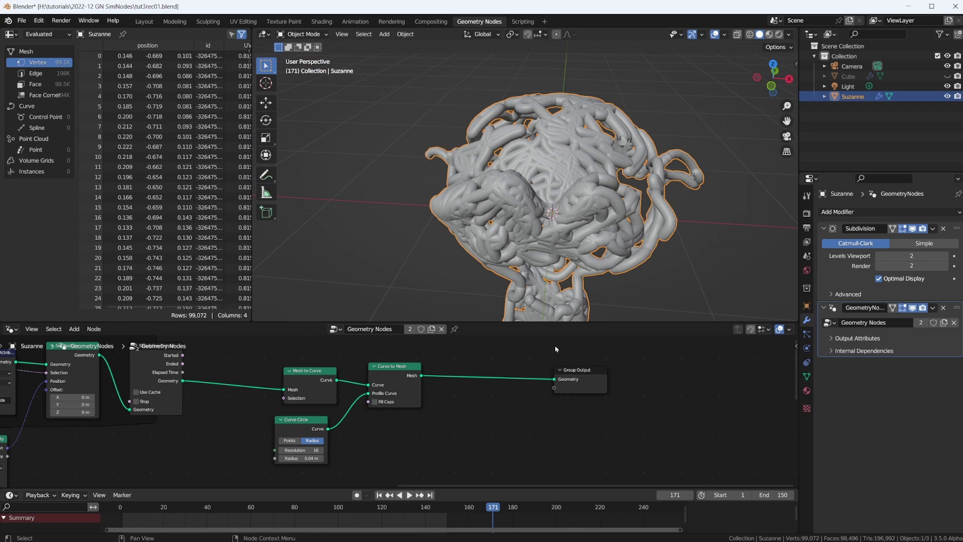
key("shift+Left")
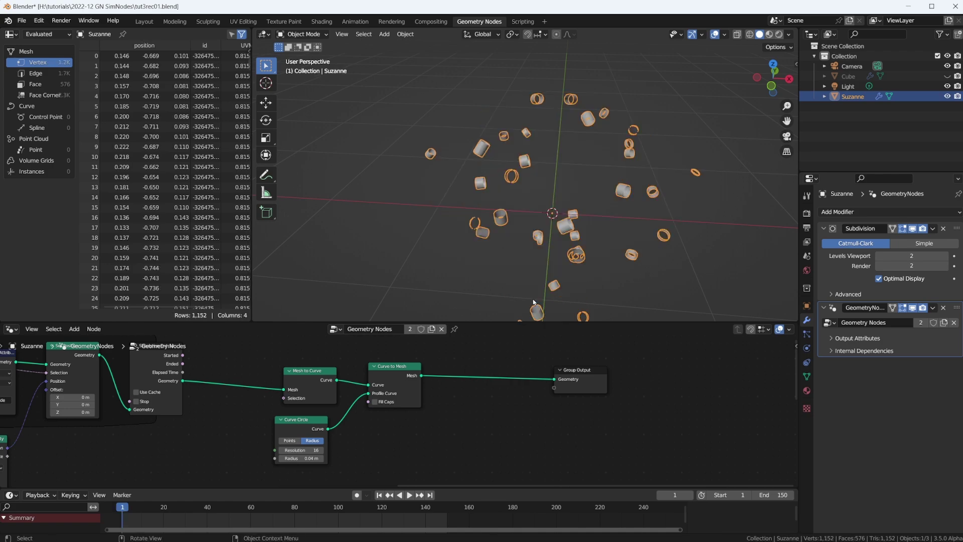
key("space")
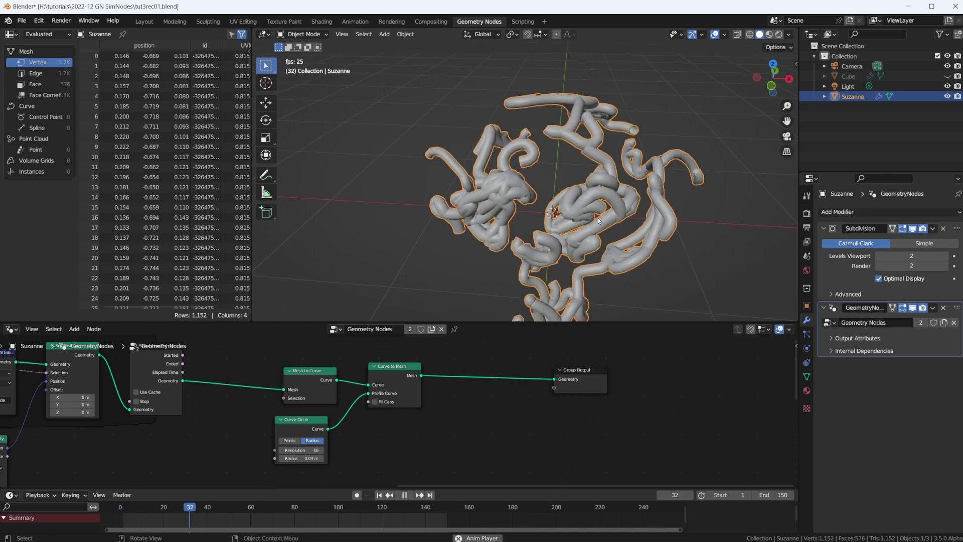
middle_click_drag(598, 218, 572, 226)
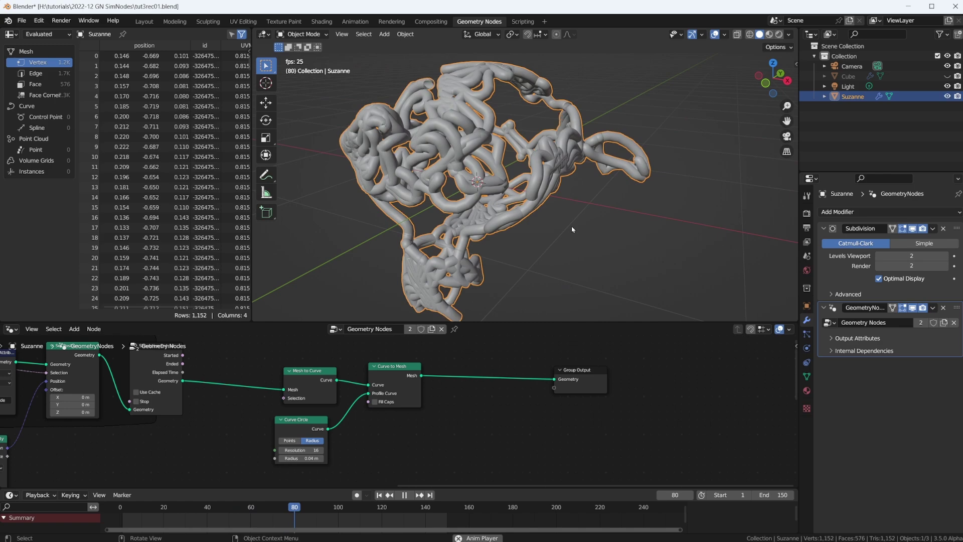
key("space")
Orbit the model, frame the whole node tree and move Group Input upward.
middle_click_drag(530, 178, 486, 231)
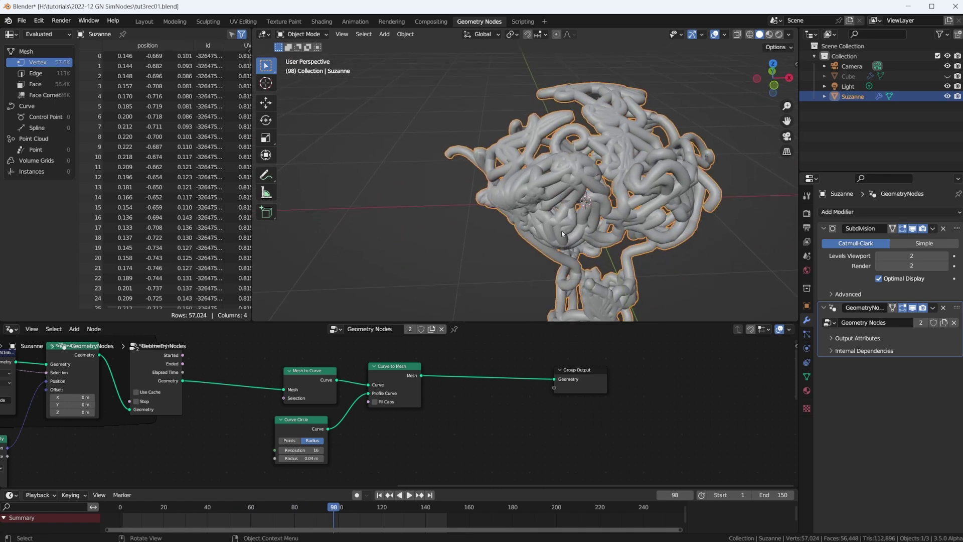
scroll(460, 408, "down", 2)
scroll(460, 409, "down", 2)
middle_click_drag(460, 409, 746, 430)
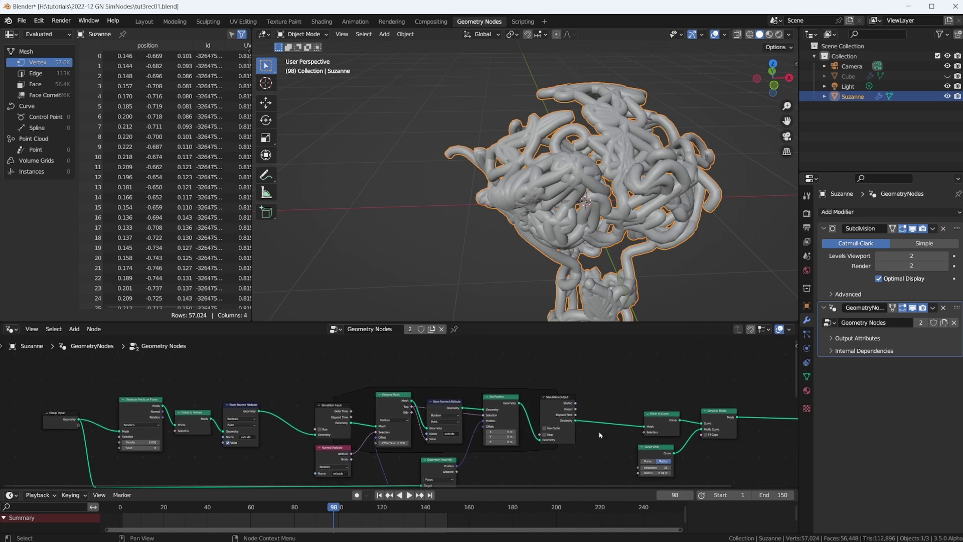
left_click_drag(72, 410, 56, 377)
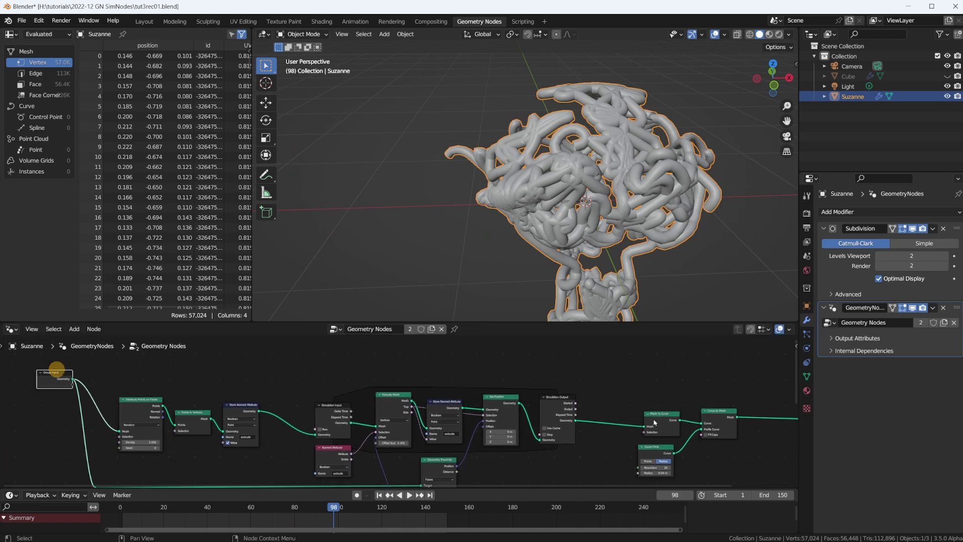
Insert a Join Geometry node before Group Output and save the file.
middle_click_drag(655, 421, 464, 423)
scroll(649, 410, "up", 1)
key("shift+a")
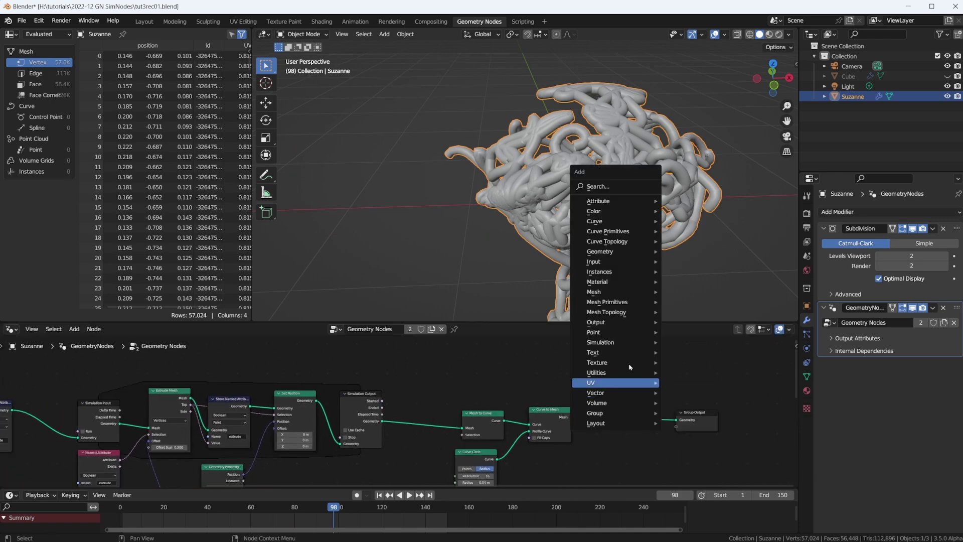
mouse_move(622, 251)
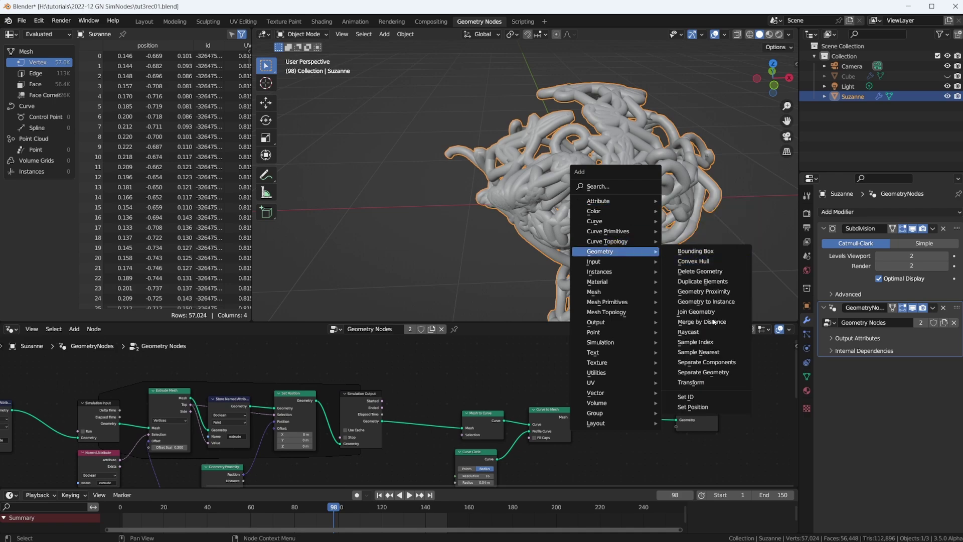
left_click(696, 311)
left_click(616, 397)
left_click_drag(640, 404, 642, 366)
key("ctrl+s")
Connect the Group Input geometry into Join Geometry and make room beside Group Output.
middle_click_drag(577, 359, 617, 364)
scroll(664, 369, "down", 2)
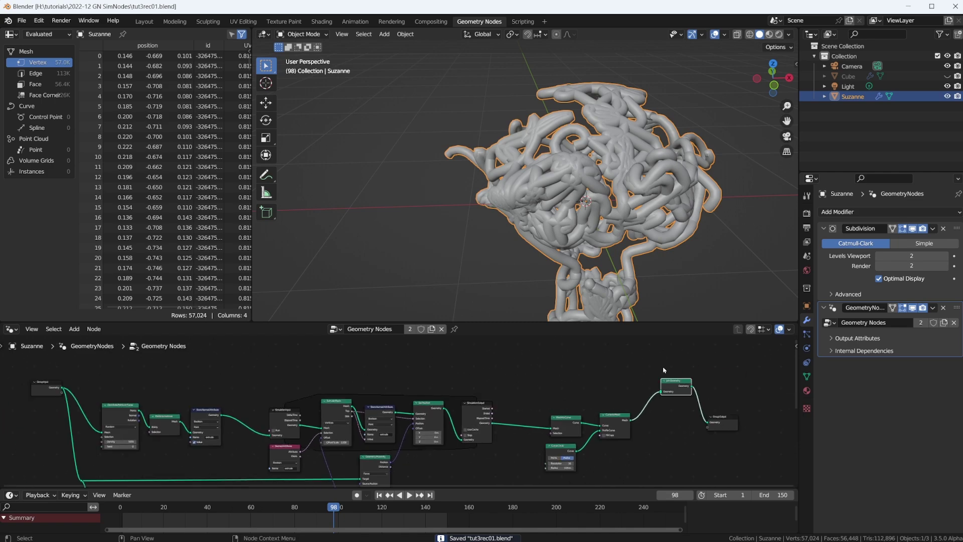
left_click(535, 378)
left_click(448, 387)
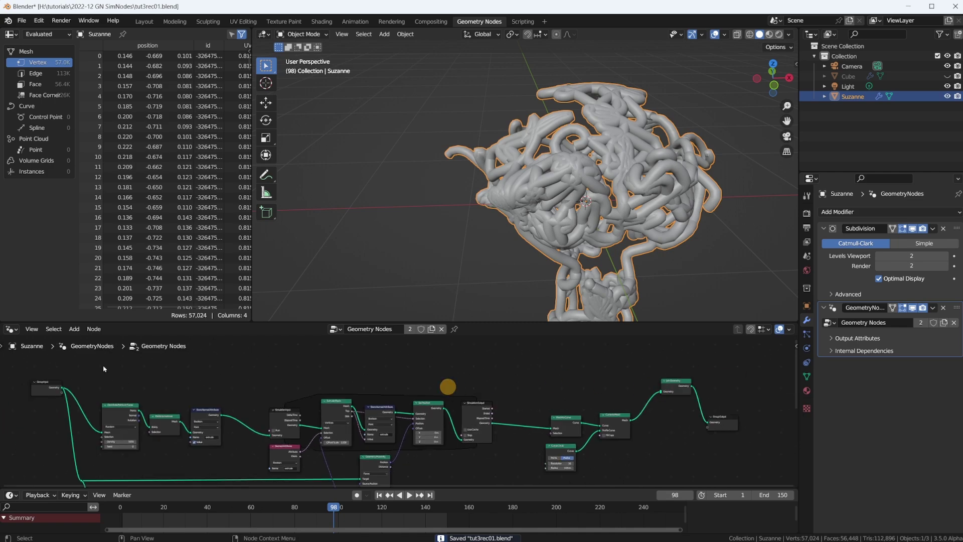
left_click_drag(61, 386, 661, 392)
scroll(585, 169, "up", 4)
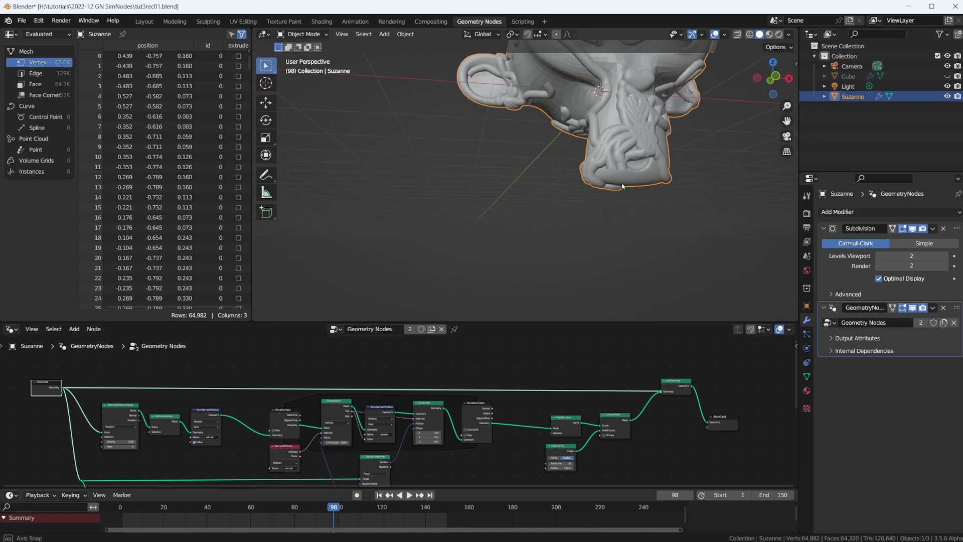
scroll(659, 423, "up", 2)
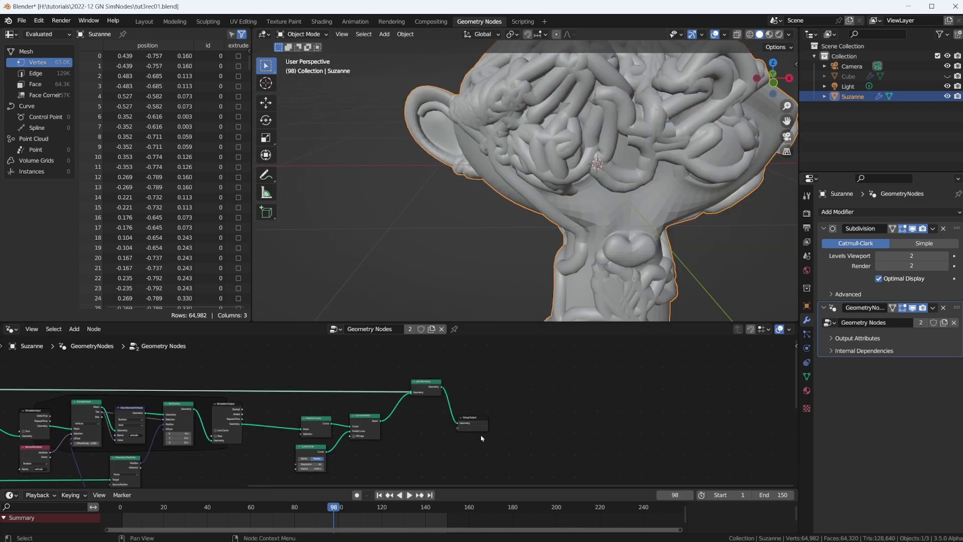
left_click_drag(473, 421, 586, 409)
Insert a Set Shade Smooth node between Join Geometry and Group Output.
key("shift+a")
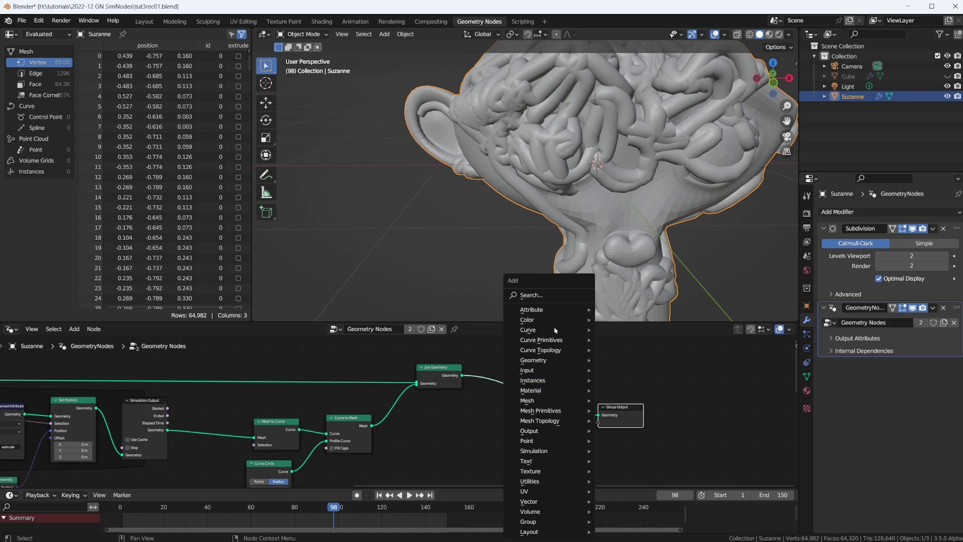
type("set")
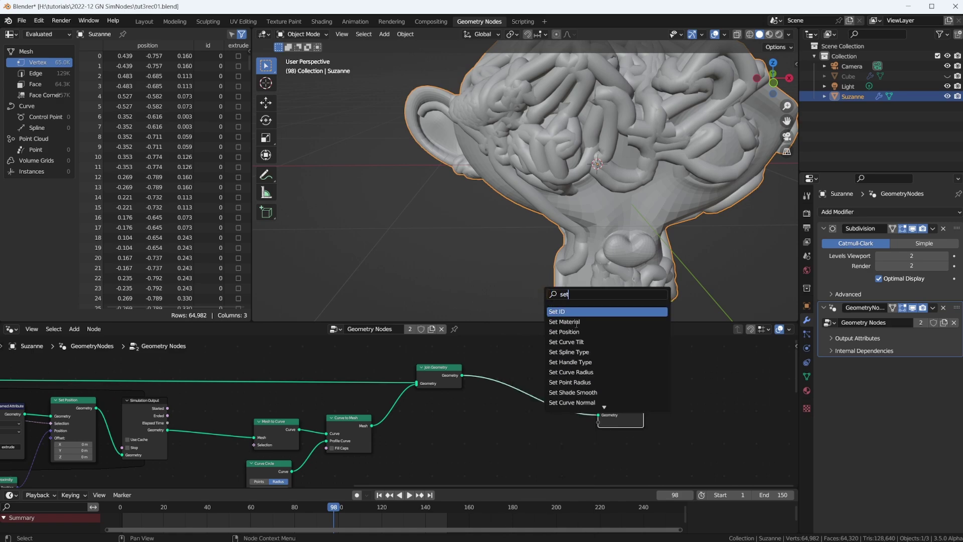
left_click(571, 392)
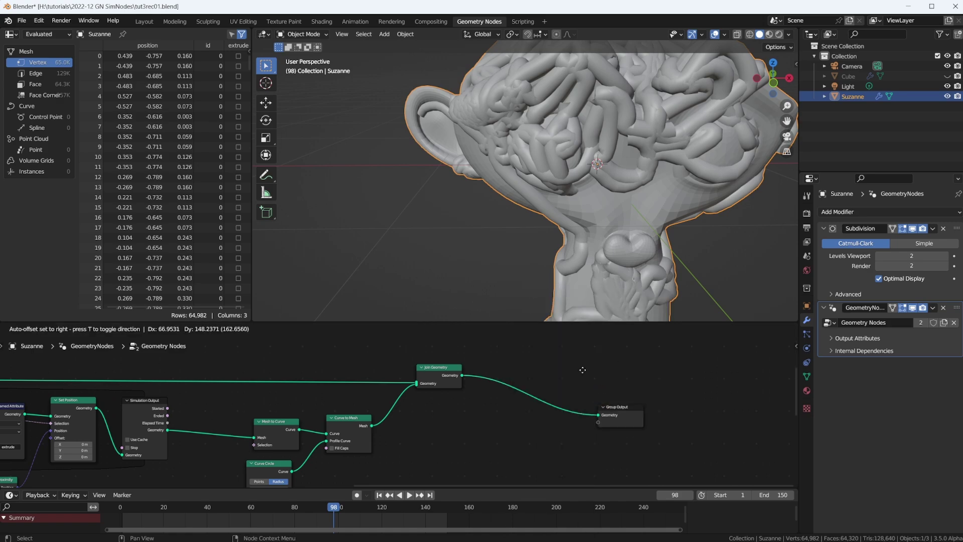
left_click(594, 377)
key("shift+a")
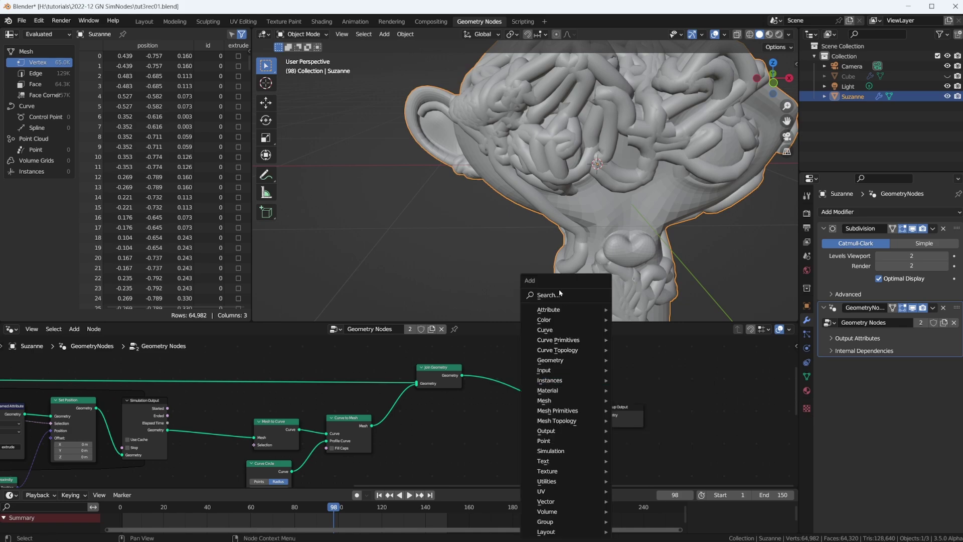
type("set")
left_click(590, 395)
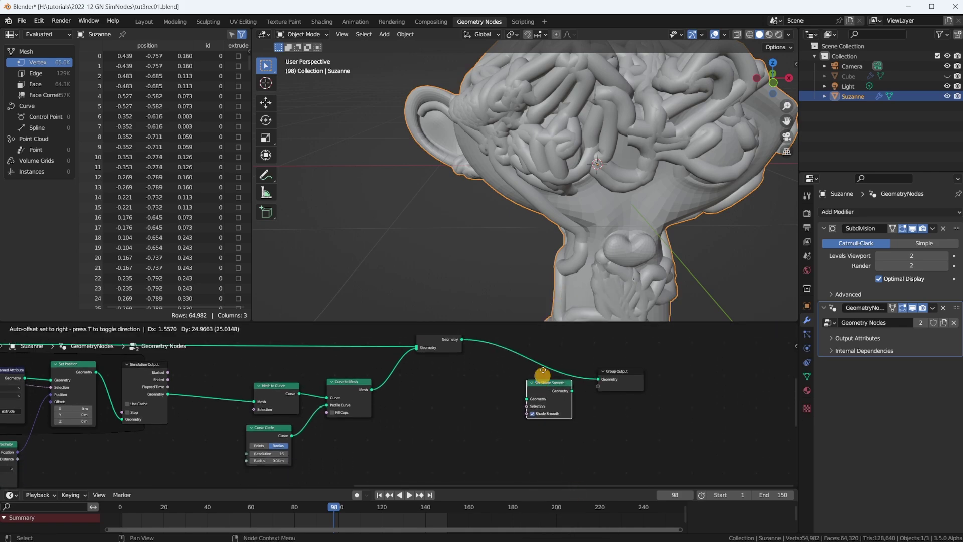
left_click(548, 366)
left_click_drag(517, 322, 516, 186)
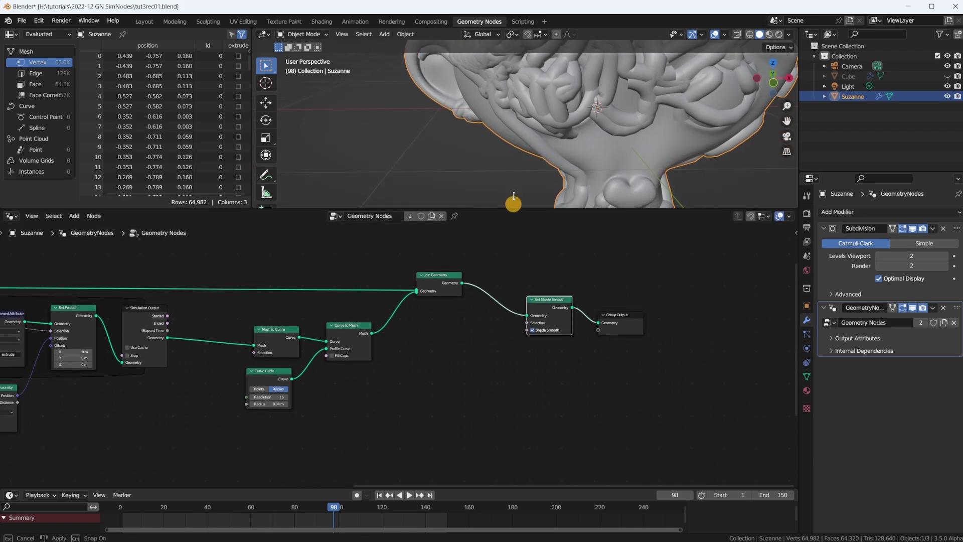
scroll(489, 266, "down", 3)
scroll(509, 327, "up", 5)
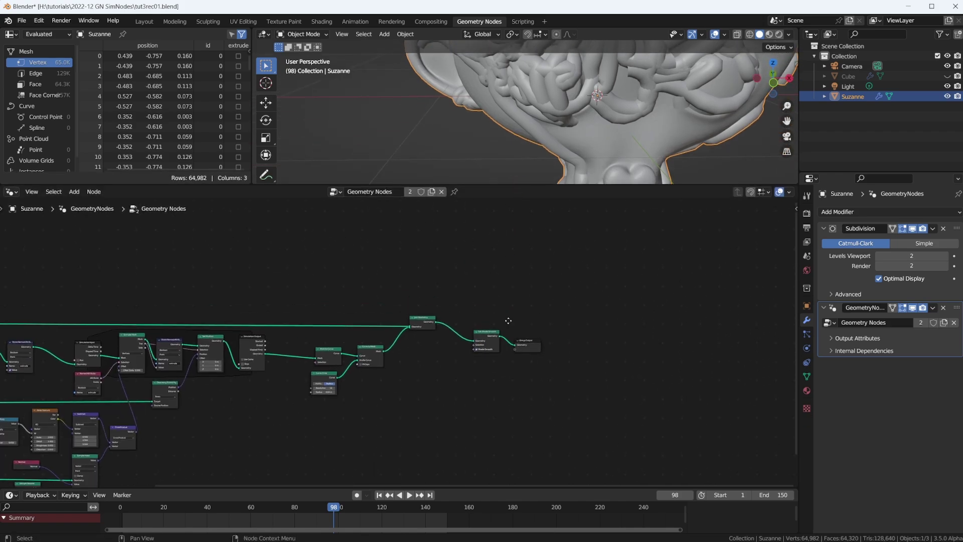
scroll(624, 91, "down", 4)
scroll(624, 91, "up", 6)
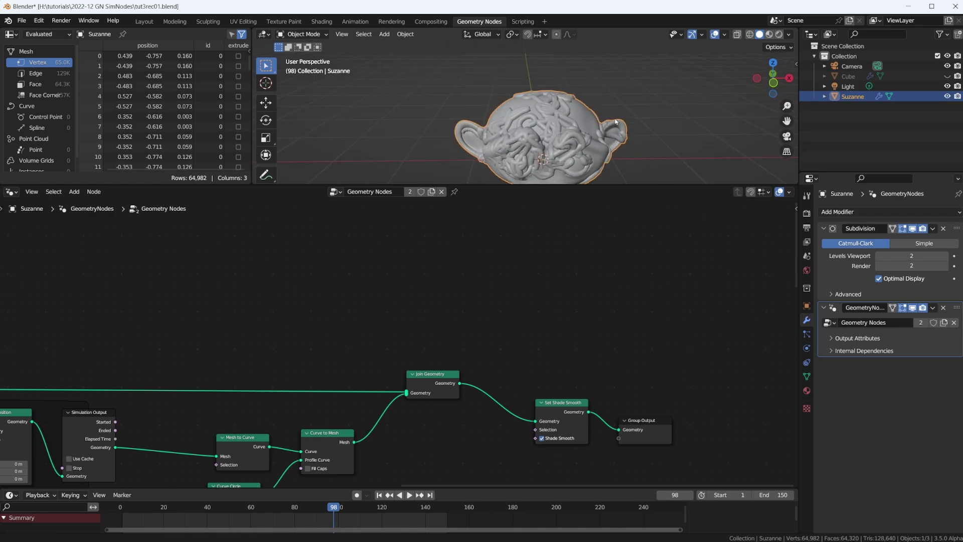
Give Suzanne a new material with a teal Base Color.
left_click(806, 390)
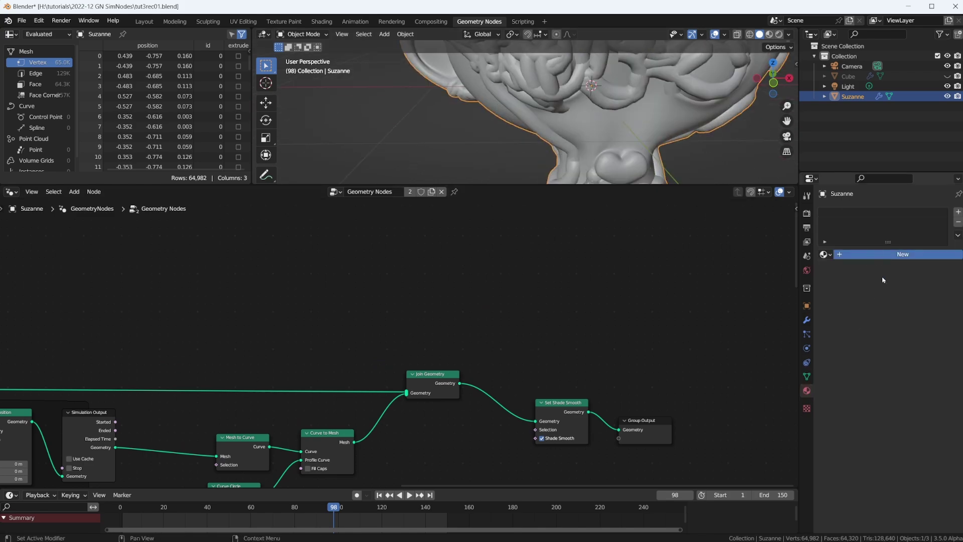
left_click(883, 253)
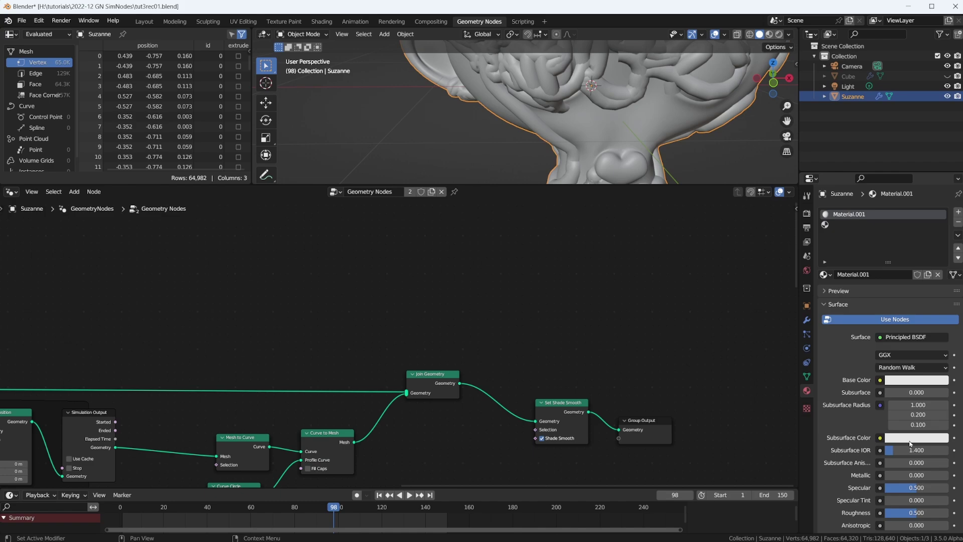
left_click(911, 380)
left_click(887, 254)
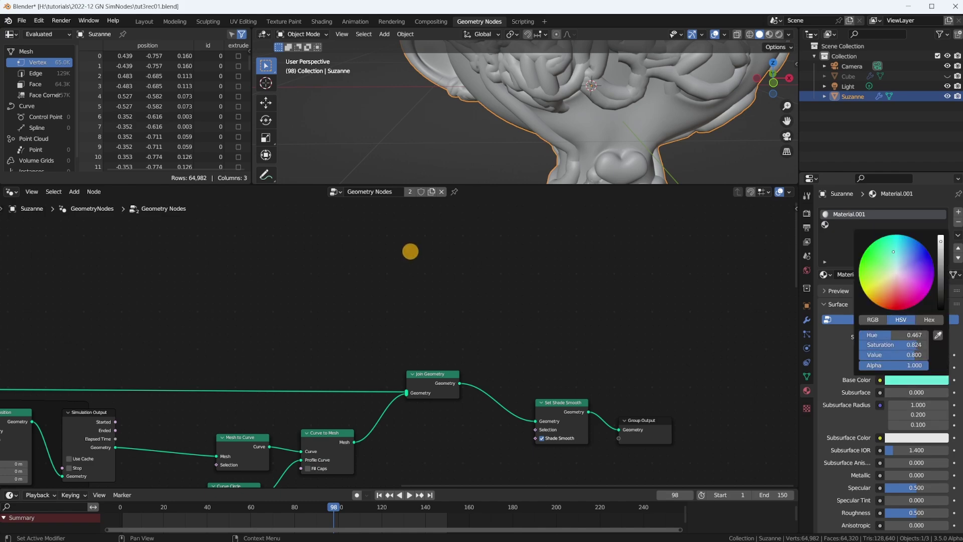
scroll(594, 108, "down", 5)
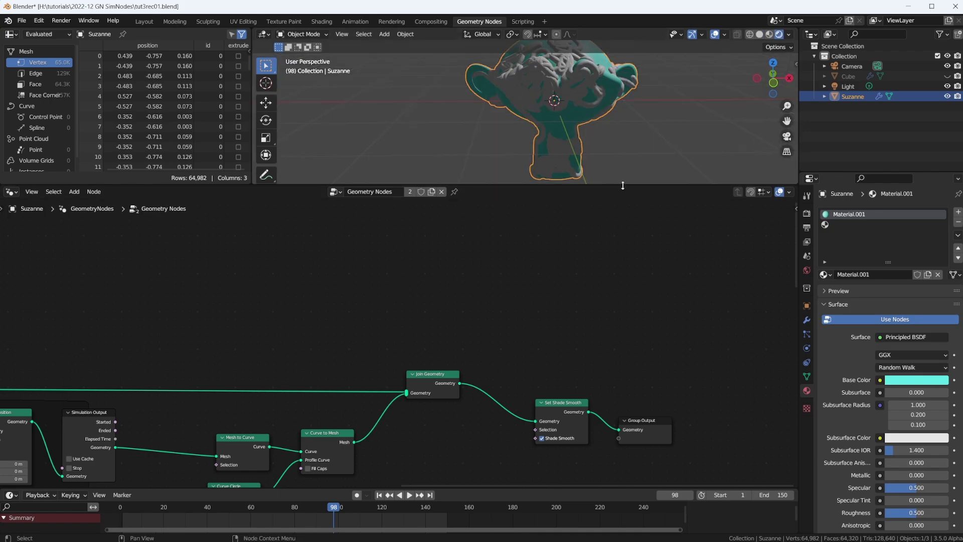
left_click_drag(625, 185, 629, 268)
scroll(624, 160, "up", 3)
scroll(652, 158, "down", 8)
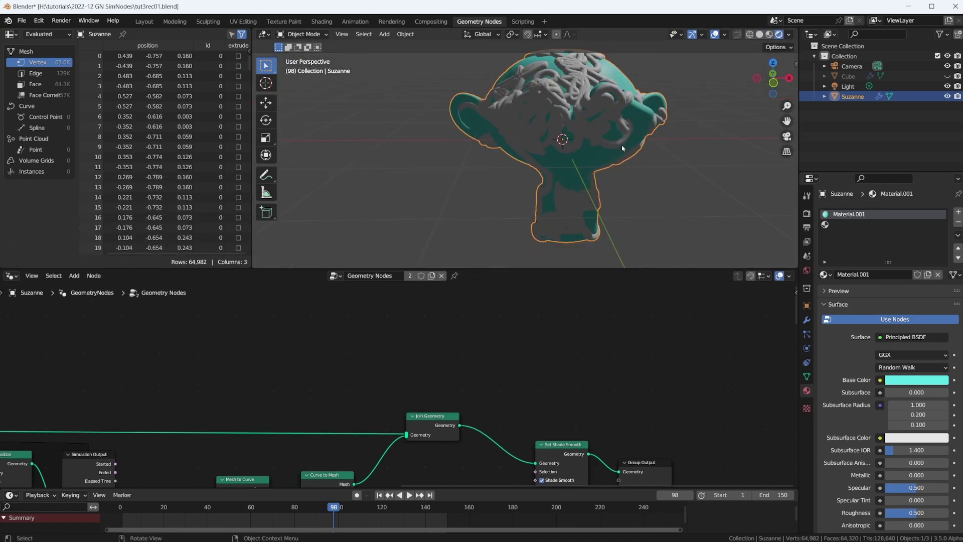
scroll(611, 140, "down", 3)
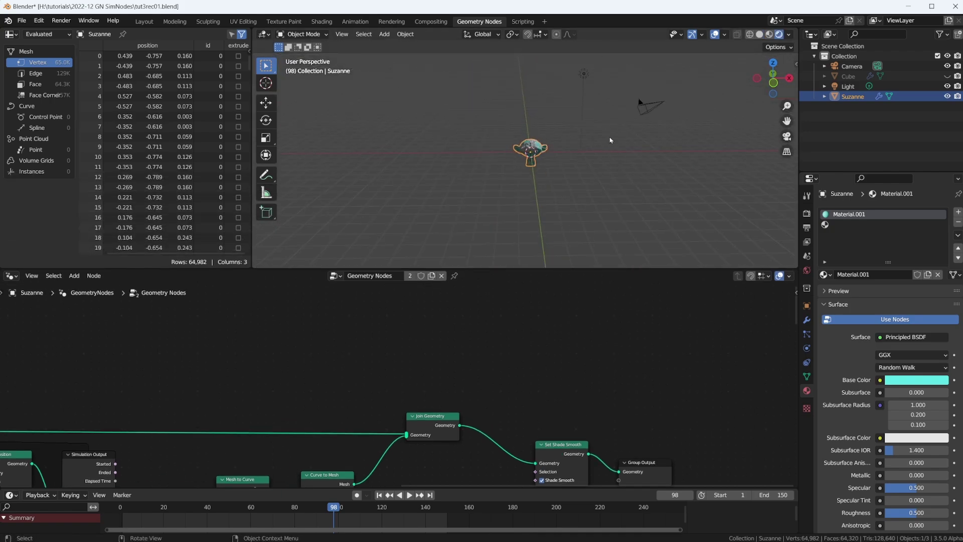
Move the light to a new position from the top view.
left_click(582, 74)
key("KP_7")
key("g")
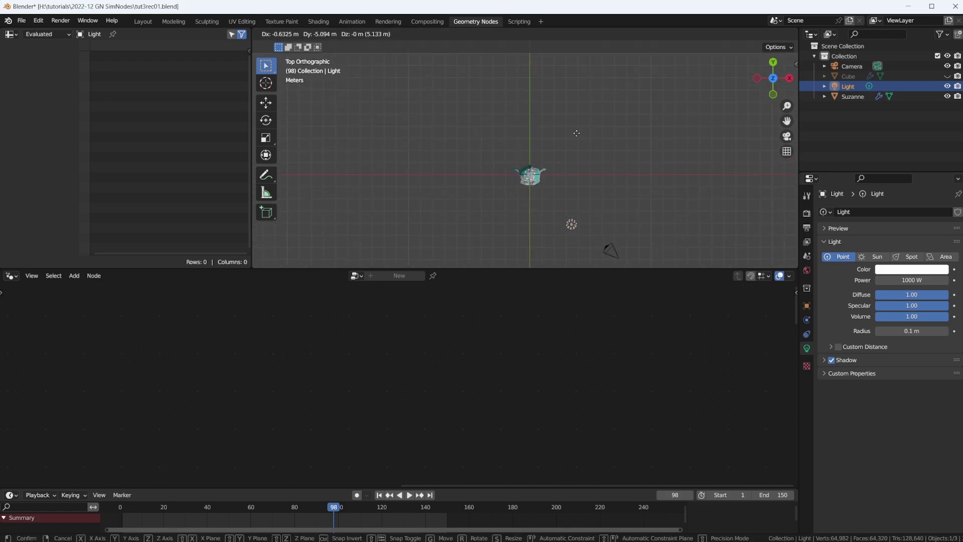
left_click(590, 104)
scroll(565, 158, "up", 3)
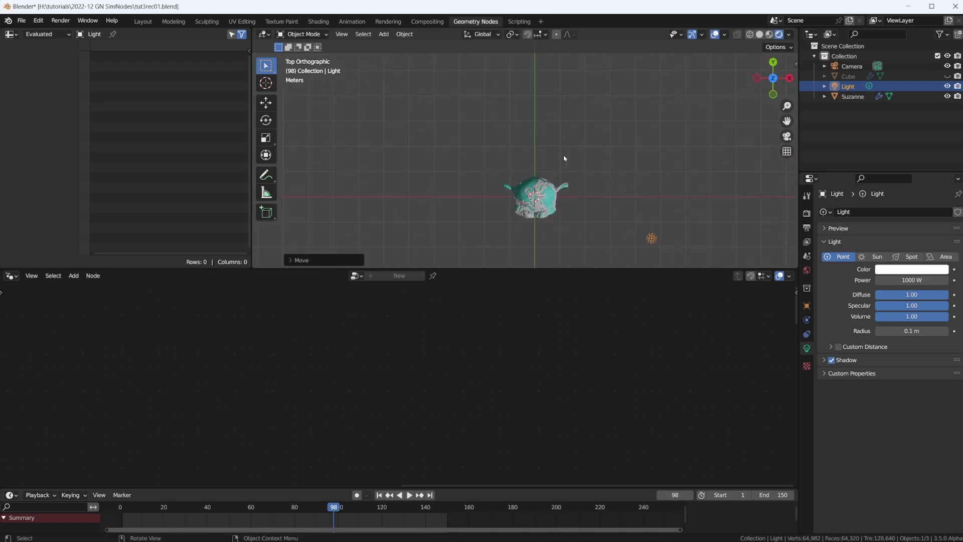
Dolly the camera in along its Z axis so Suzanne's head fills the frame.
key("KP_0")
scroll(564, 157, "up", 2)
scroll(564, 155, "down", 2)
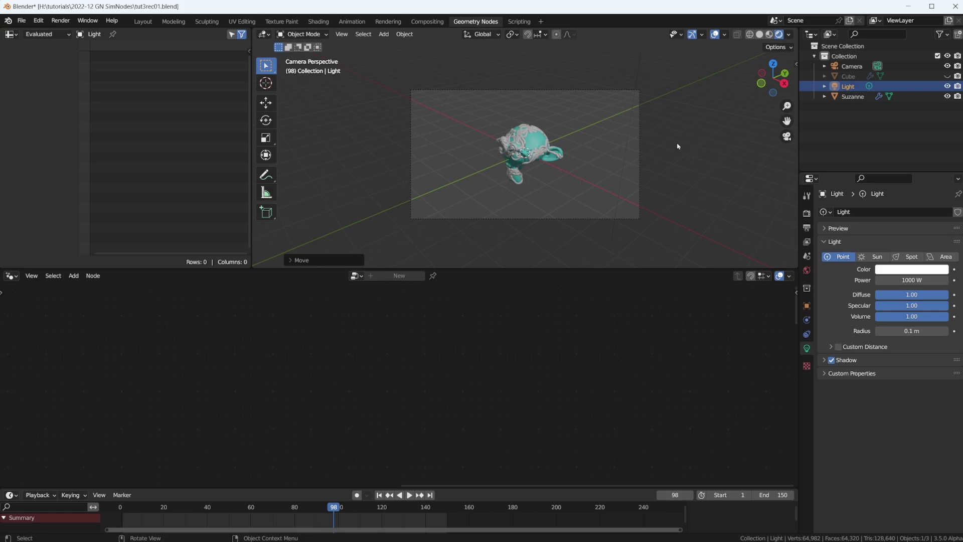
left_click(853, 67)
key("g")
key("z")
key("z")
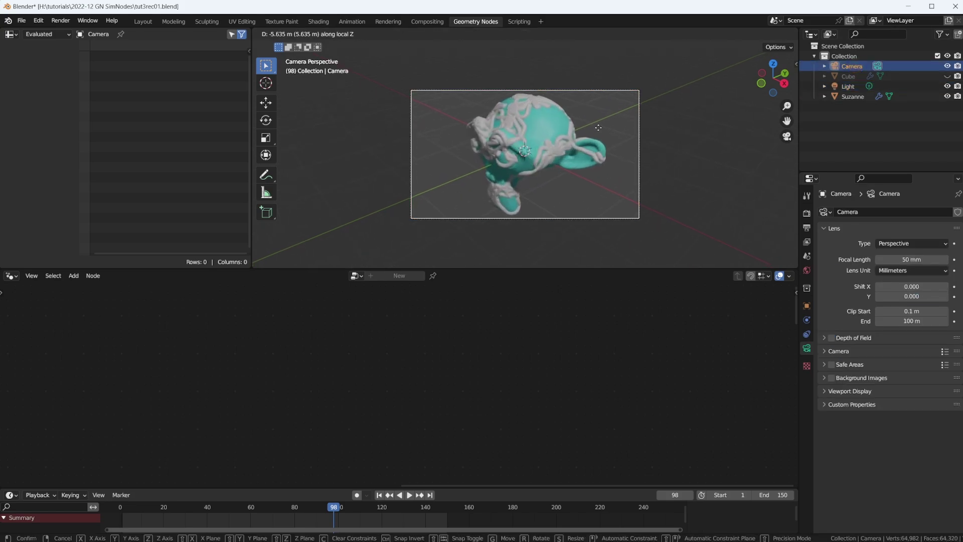
left_click(598, 134)
scroll(599, 134, "up", 5)
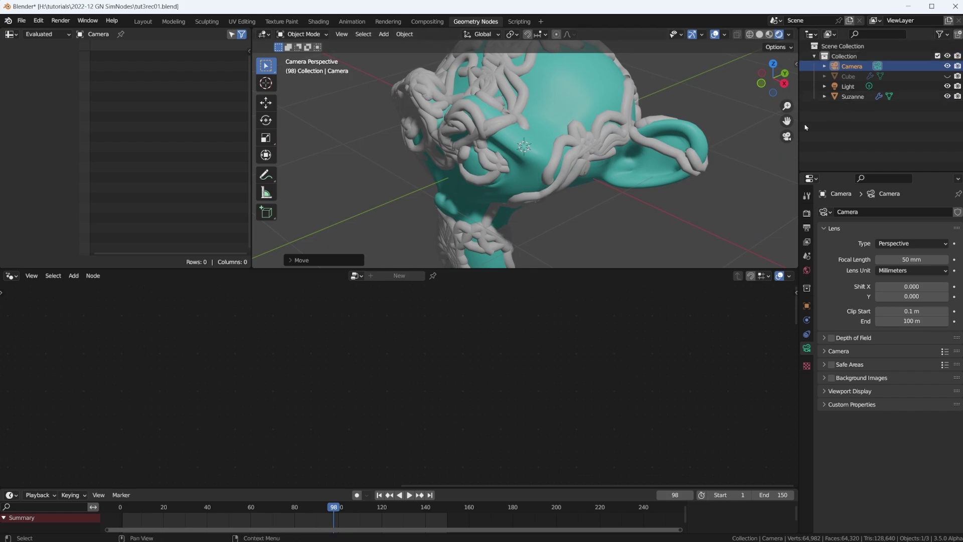
Spread out Suzanne's geometry nodes to make room for a new node.
left_click(852, 97)
middle_click_drag(432, 402, 434, 327)
left_click_drag(485, 358, 502, 356)
left_click_drag(558, 371, 607, 370)
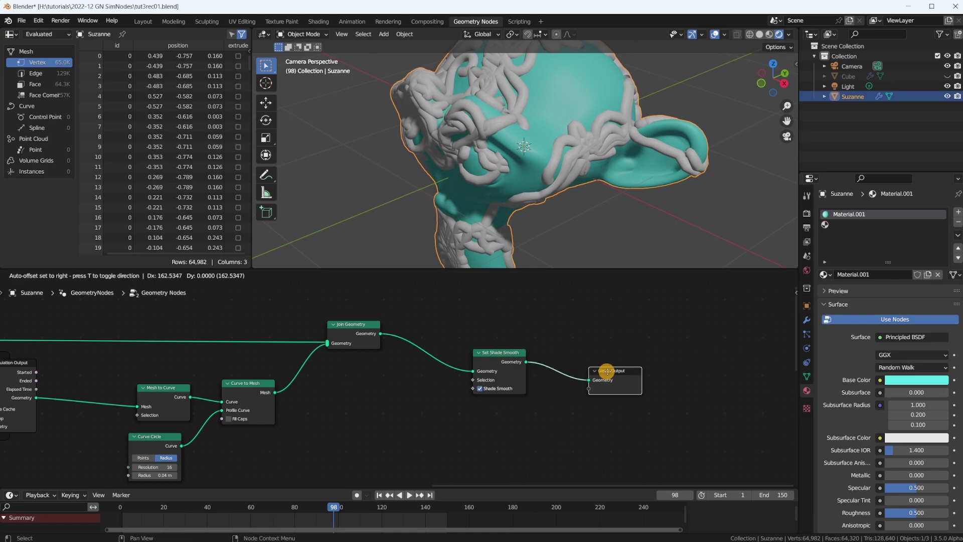
left_click_drag(246, 390, 230, 413)
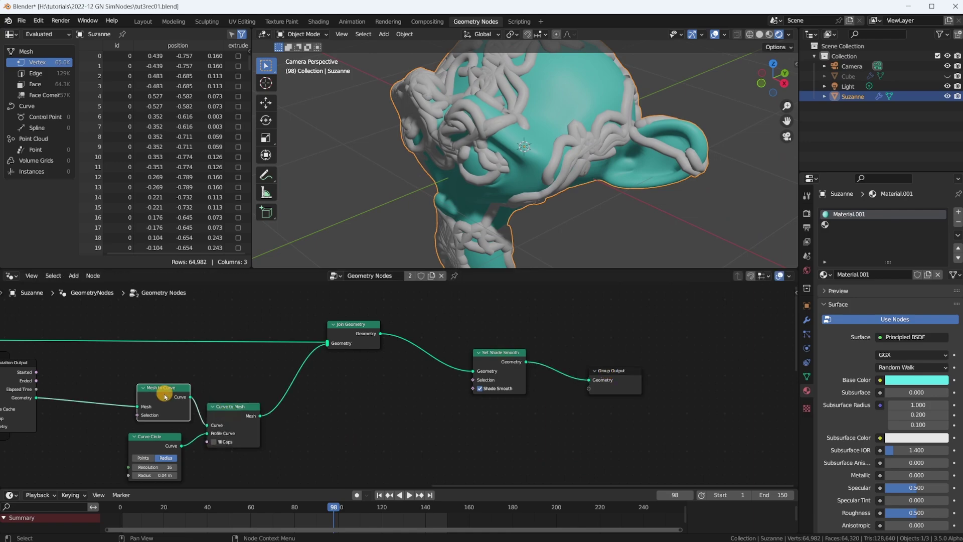
left_click_drag(162, 394, 150, 399)
Insert a Set Material node between Curve to Mesh and Join Geometry.
left_click(488, 355)
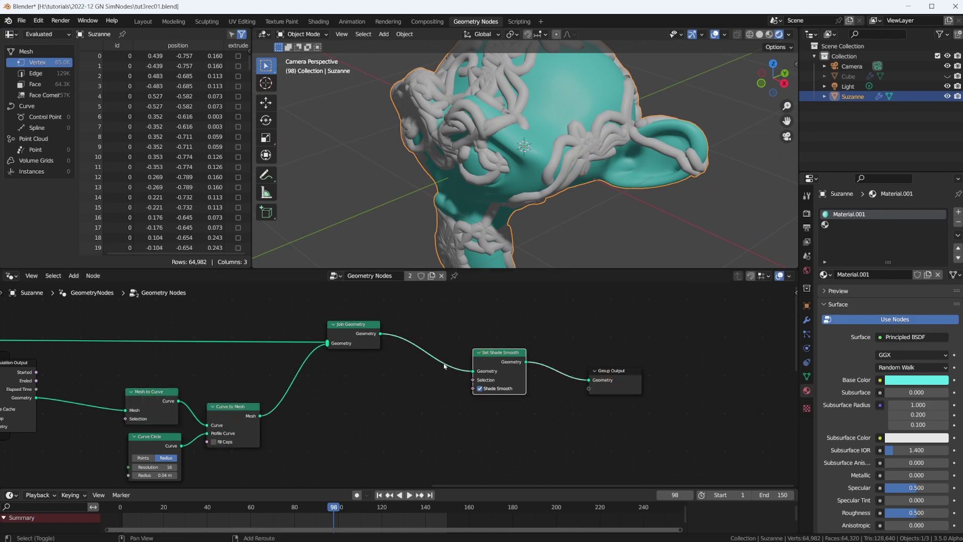
key("shift+a")
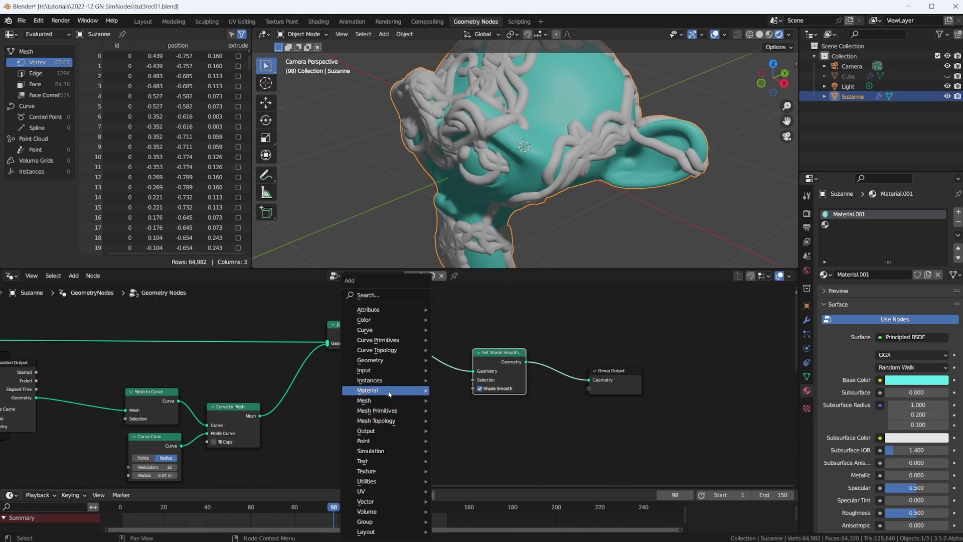
mouse_move(390, 393)
left_click(469, 428)
left_click(277, 383)
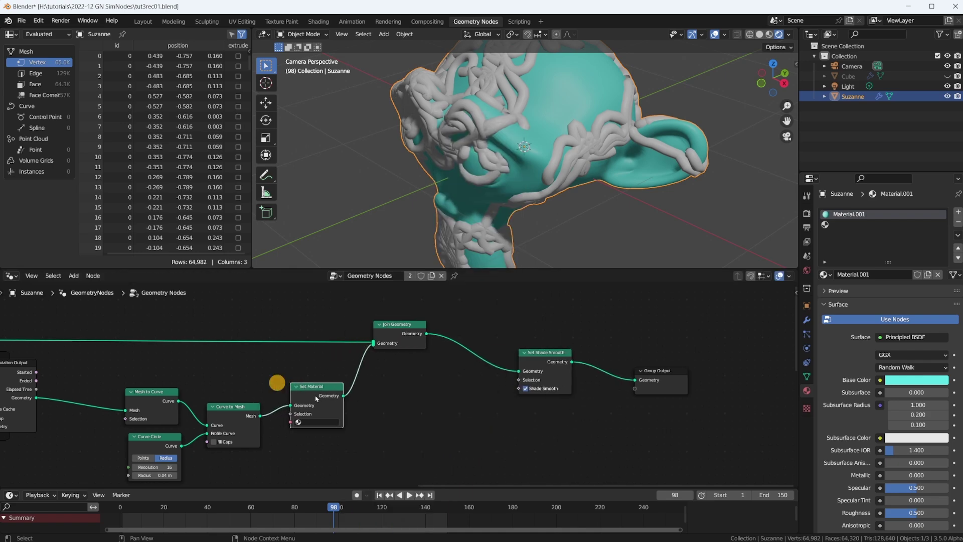
Create Material.002 in a second slot and assign it to the tubes.
left_click(319, 423)
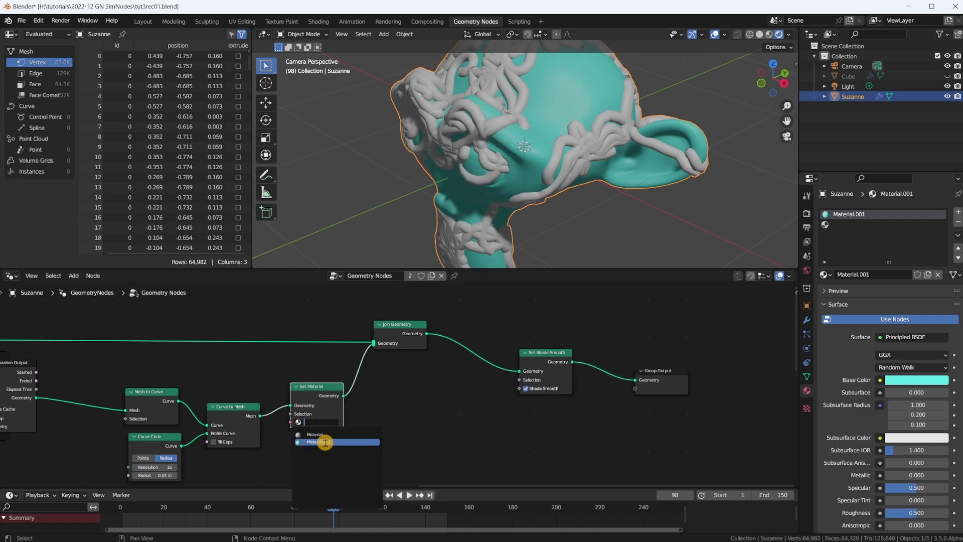
left_click(325, 442)
left_click(317, 422)
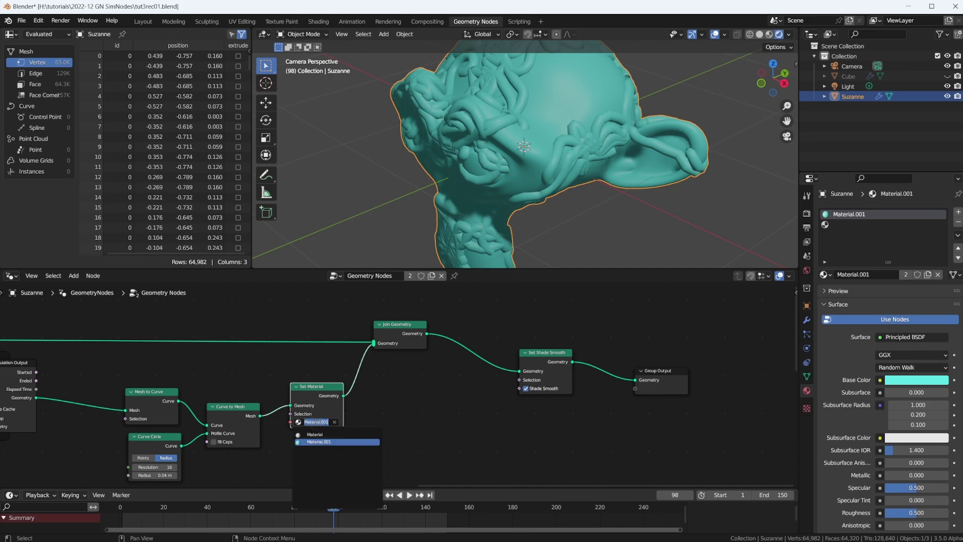
left_click(319, 435)
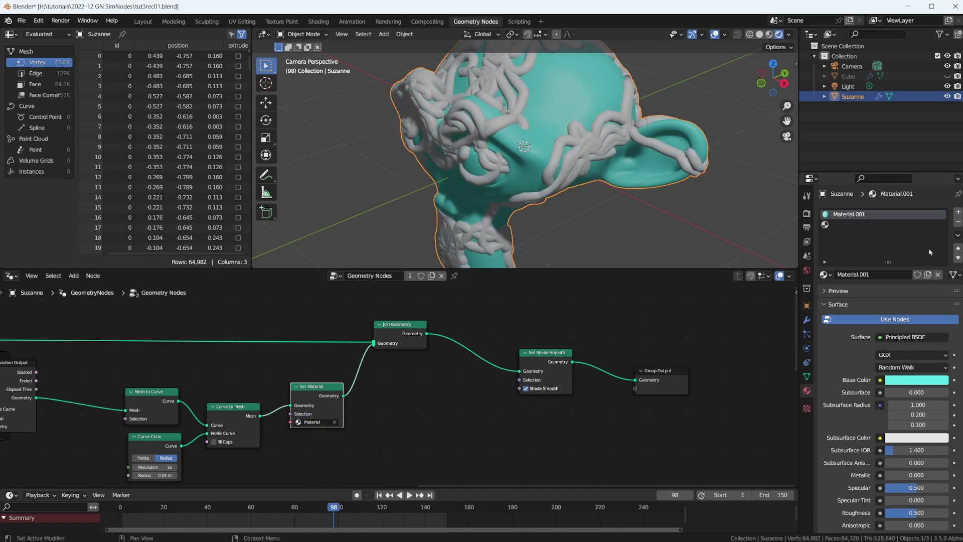
left_click(826, 226)
left_click(885, 274)
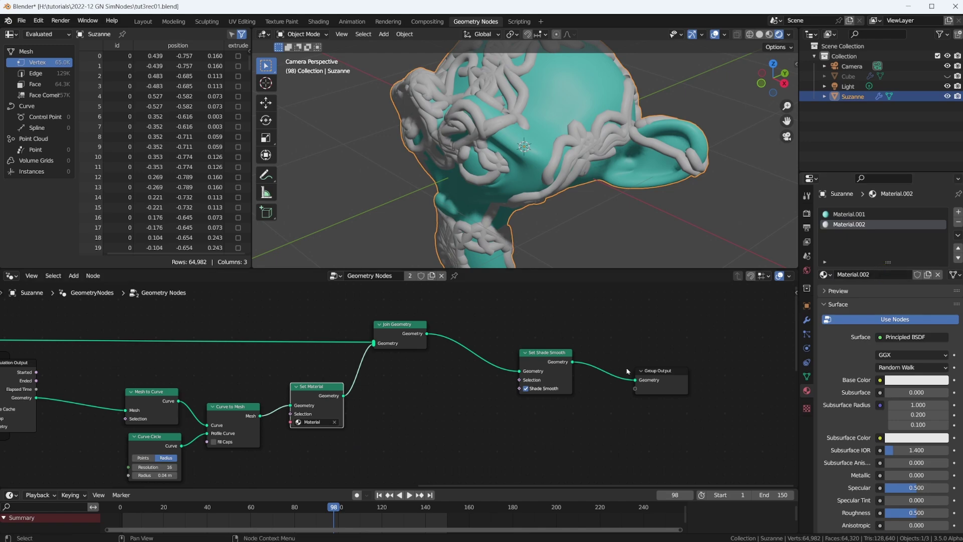
left_click(315, 422)
left_click(317, 448)
Make Material.002's Base Color orange-red.
left_click(903, 385)
left_click_drag(896, 274, 890, 301)
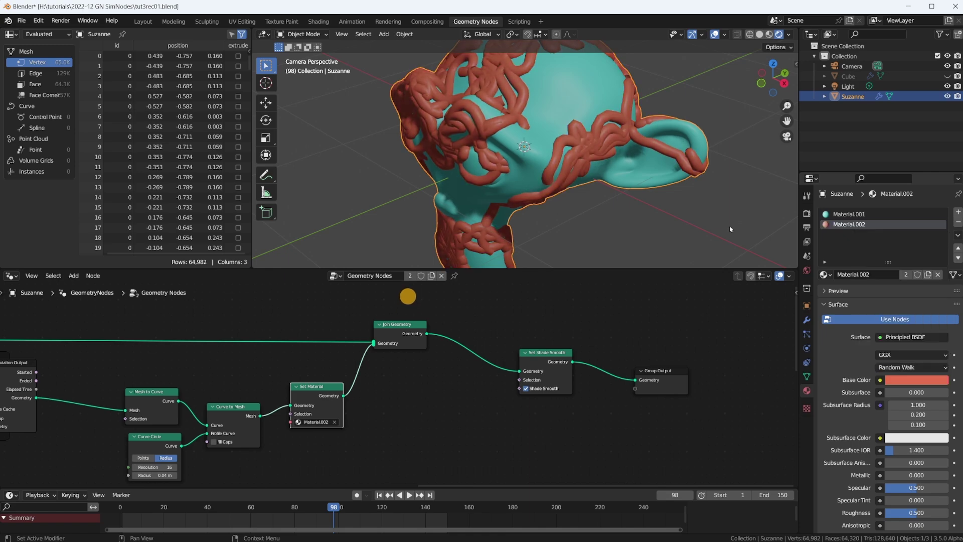
scroll(602, 141, "down", 3)
mouse_move(592, 141)
middle_mouse_down()
mouse_move(604, 139)
mouse_move(577, 150)
middle_mouse_up()
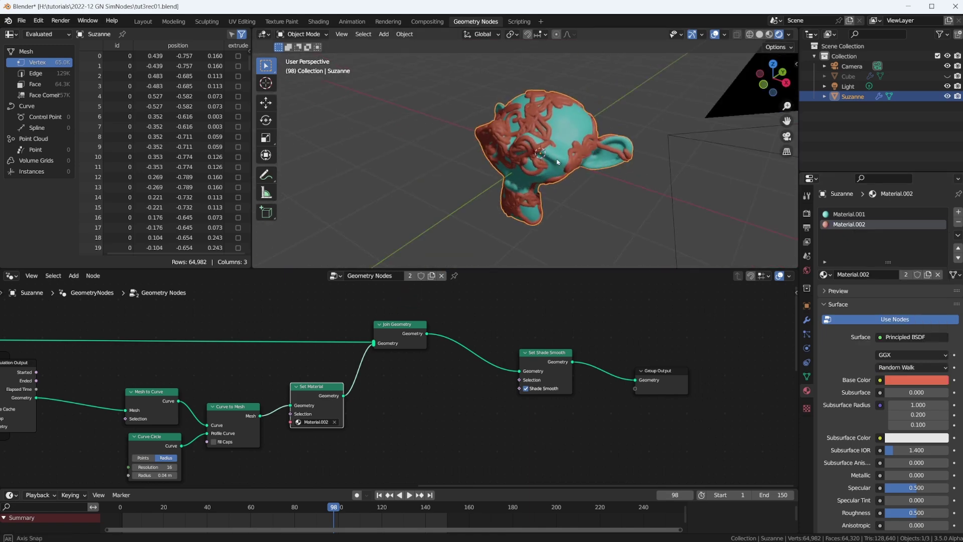
Replay the tube simulation from frame 1 to frame 65 in camera view, then save the file.
scroll(556, 164, "up", 6)
key("KP_0")
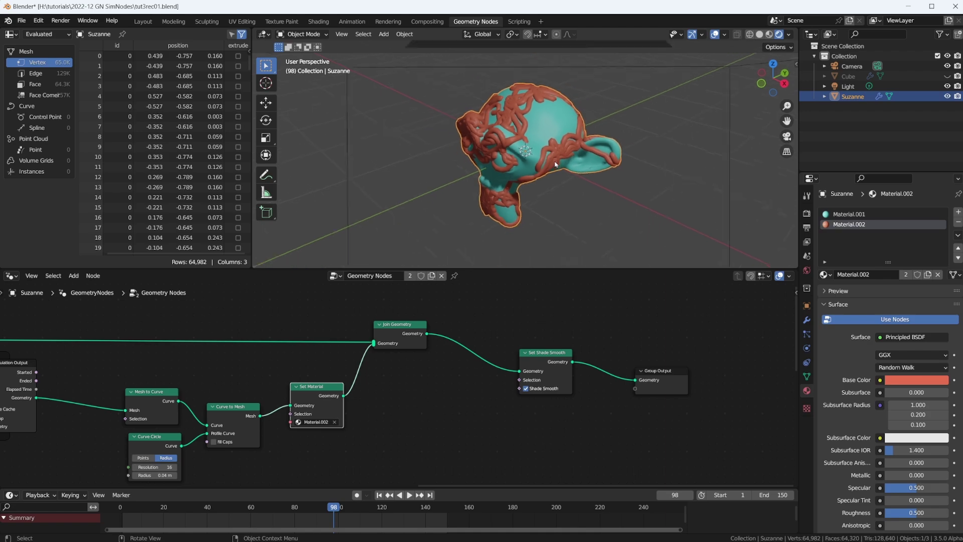
key("Home")
key("Home")
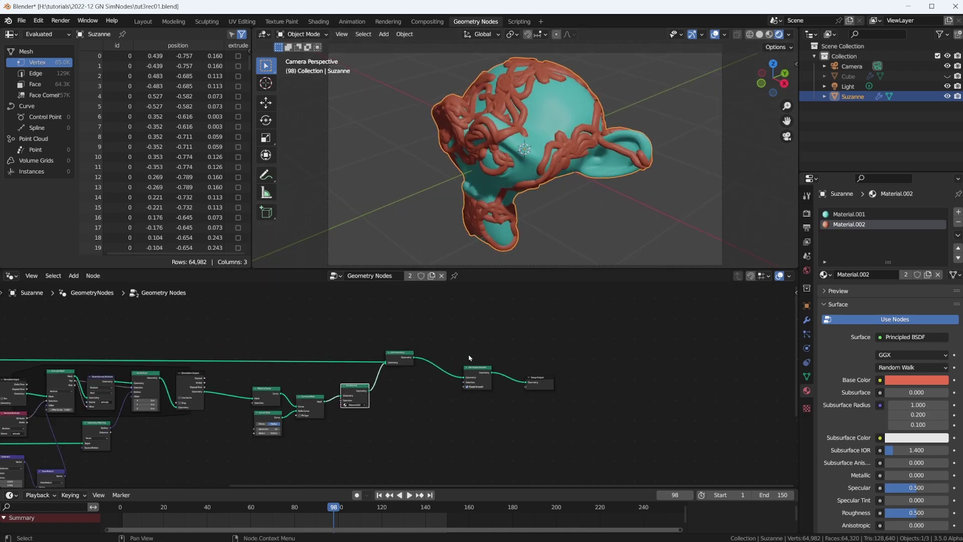
key("shift+Left")
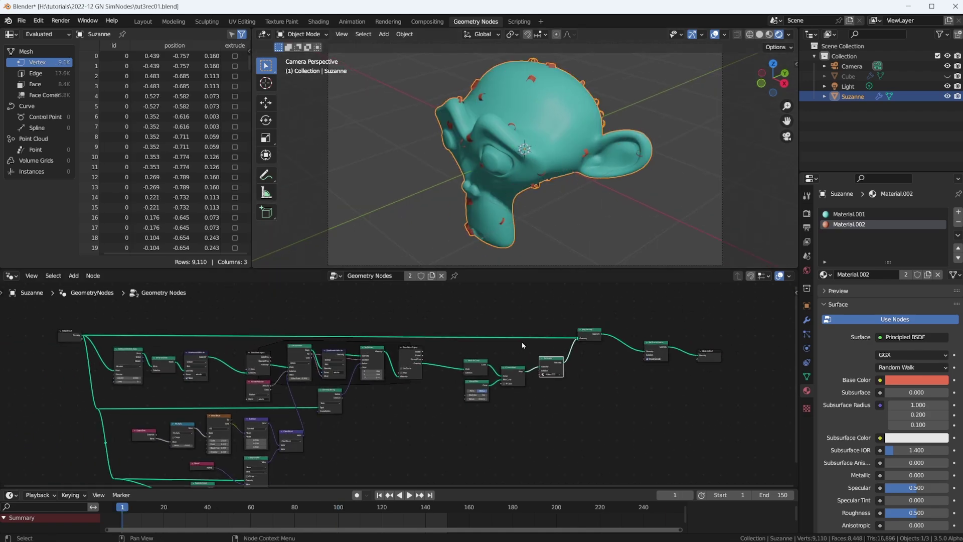
key("space")
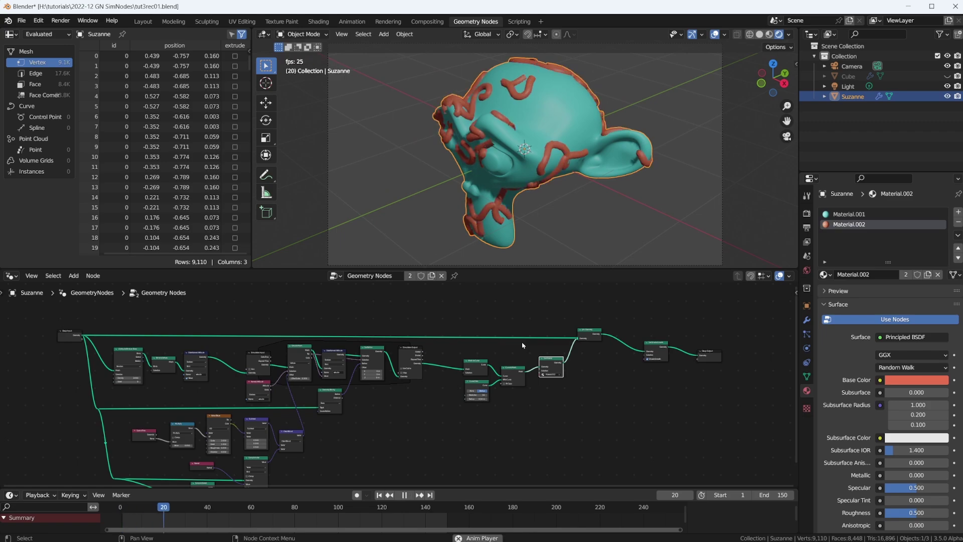
key("space")
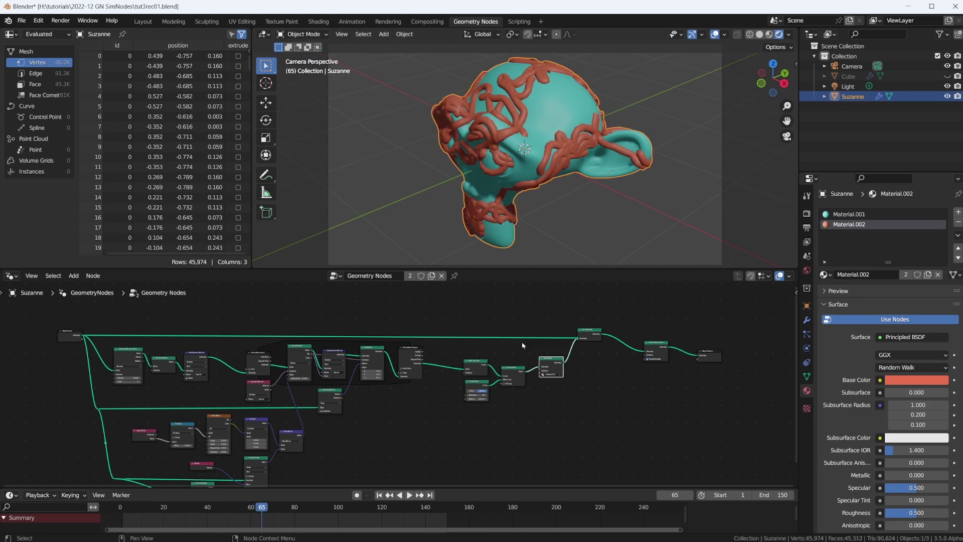
key("ctrl+s")
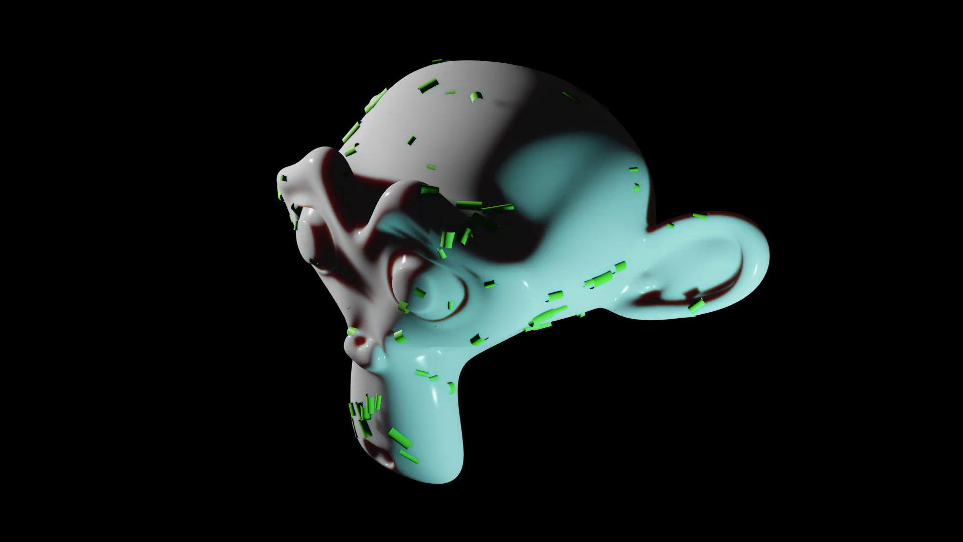